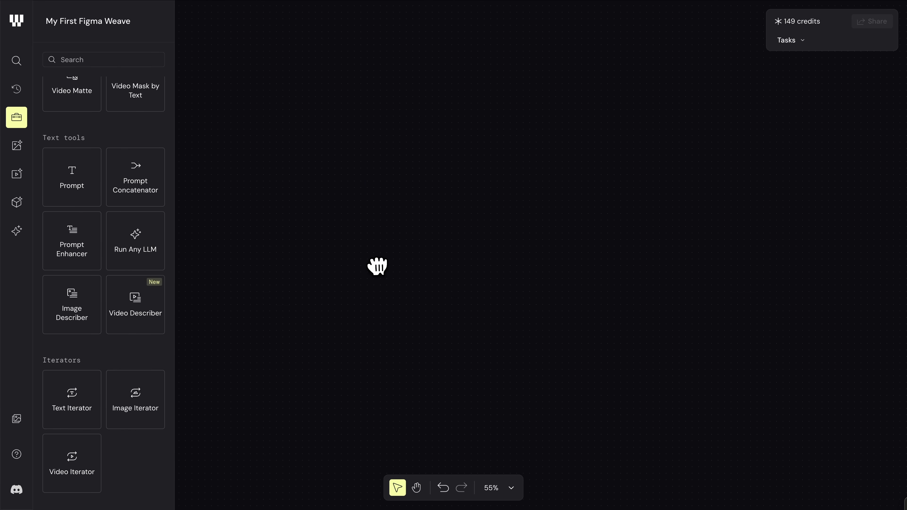
# Step: Browse the text tools and the image, video and 3D model collections available as nodes
pyautogui.scroll(-9, 122, 227)
pyautogui.scroll(1, 123, 229)
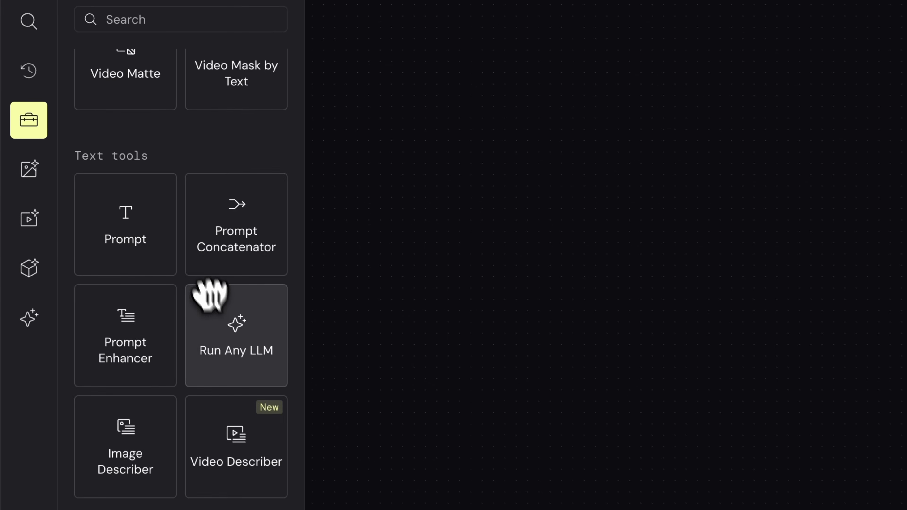
pyautogui.scroll(5, 215, 317)
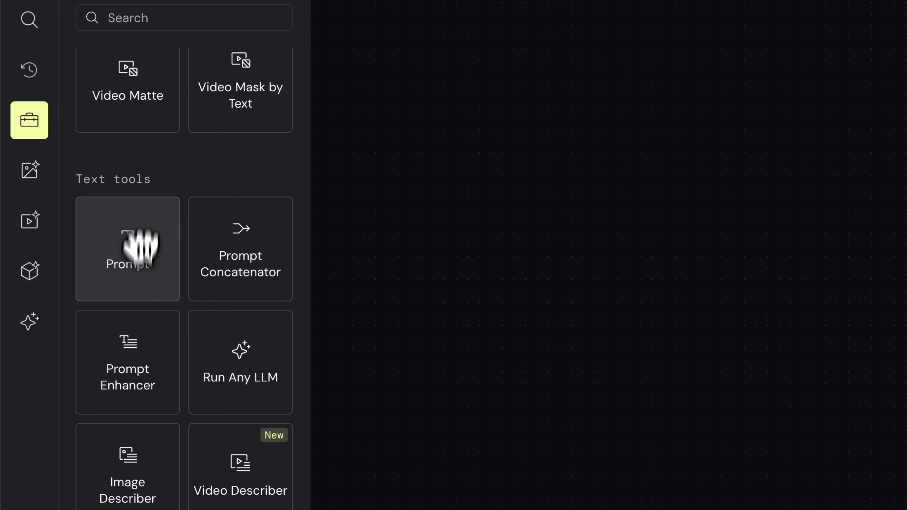
pyautogui.click(30, 170)
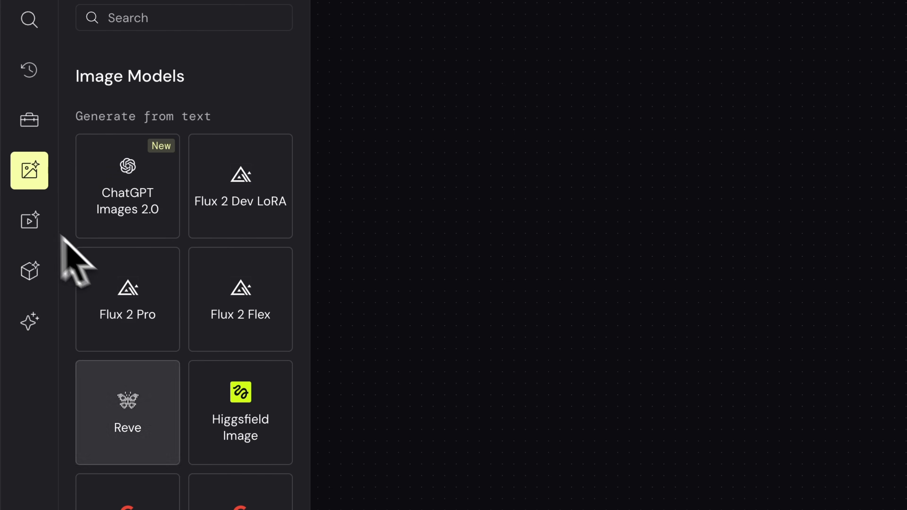
pyautogui.click(28, 221)
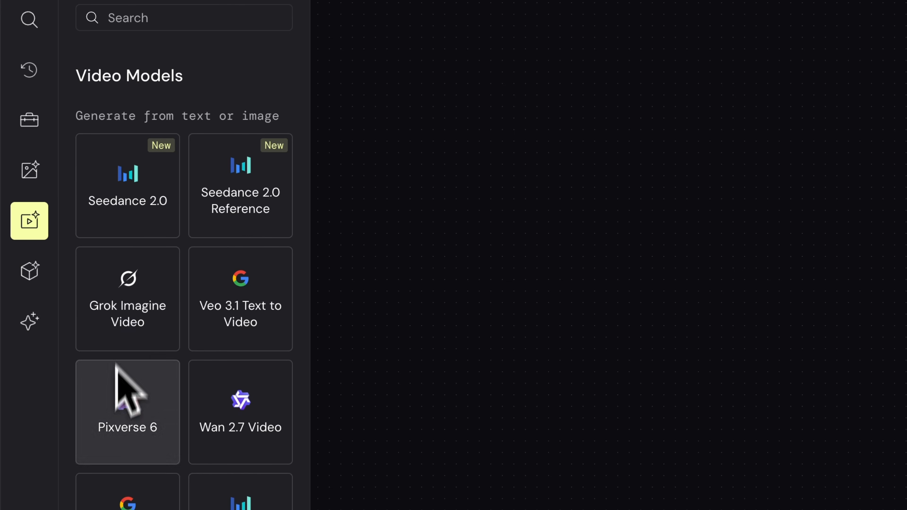
pyautogui.click(29, 271)
pyautogui.click(28, 120)
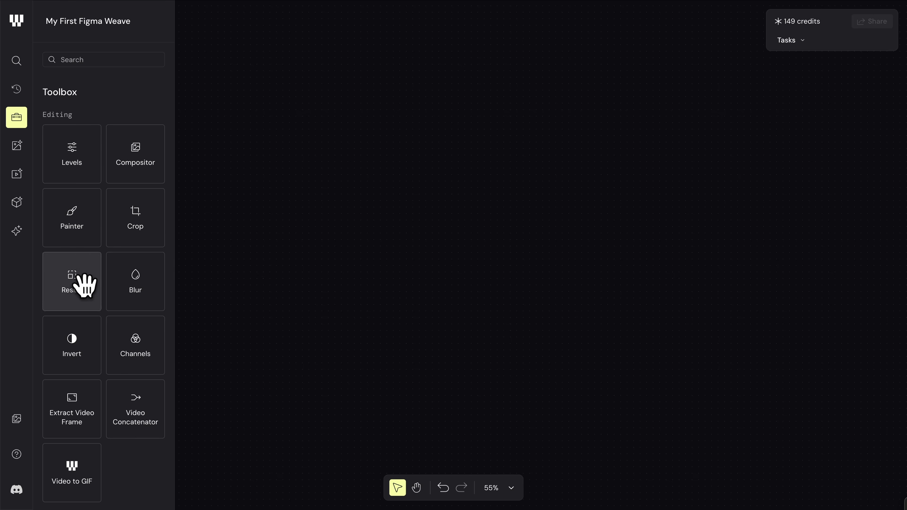
# Step: Add a Prompt node and a Flux 2 Flex image model node to the empty canvas
pyautogui.scroll(-5, 143, 408)
pyautogui.moveTo(129, 377); pyautogui.dragTo(684, 433)
pyautogui.click(17, 146)
pyautogui.moveTo(136, 218); pyautogui.dragTo(595, 163)
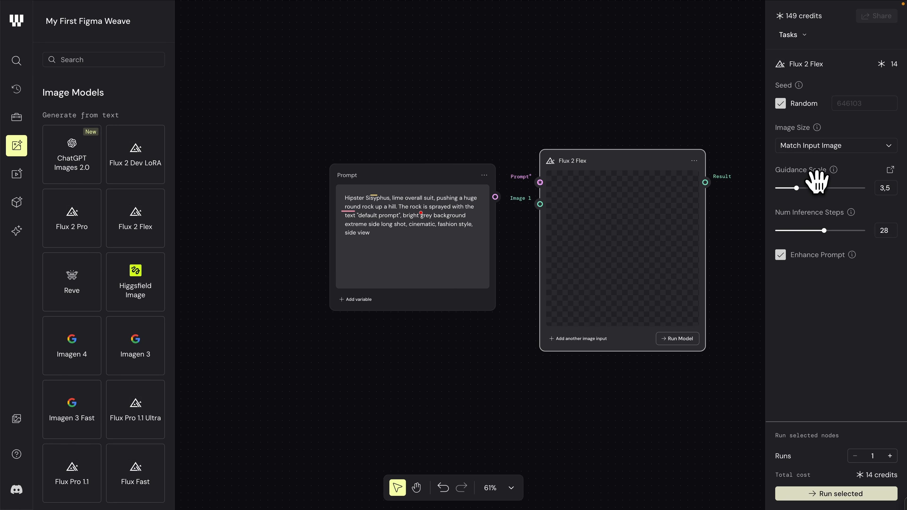
# Step: Set the Flux 2 Flex image size to Portrait 16 9 and delete all nodes from the canvas
pyautogui.click(851, 150)
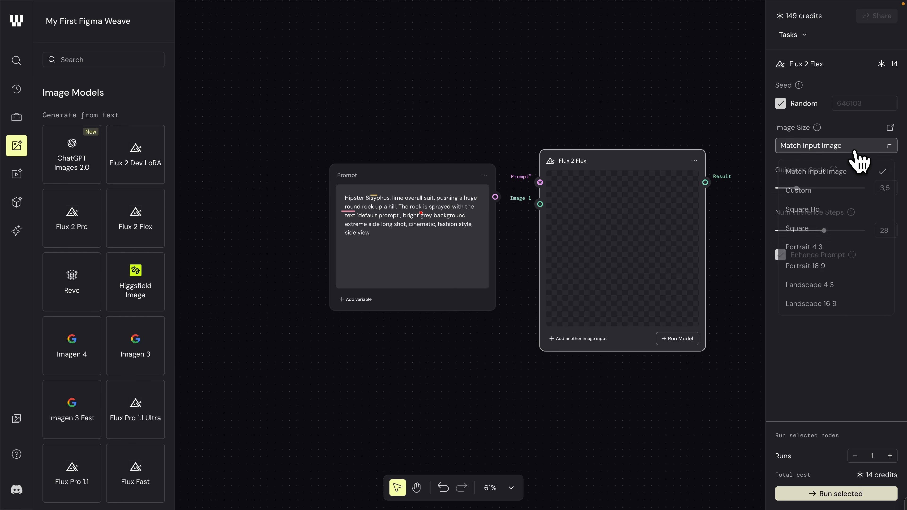
pyautogui.click(837, 265)
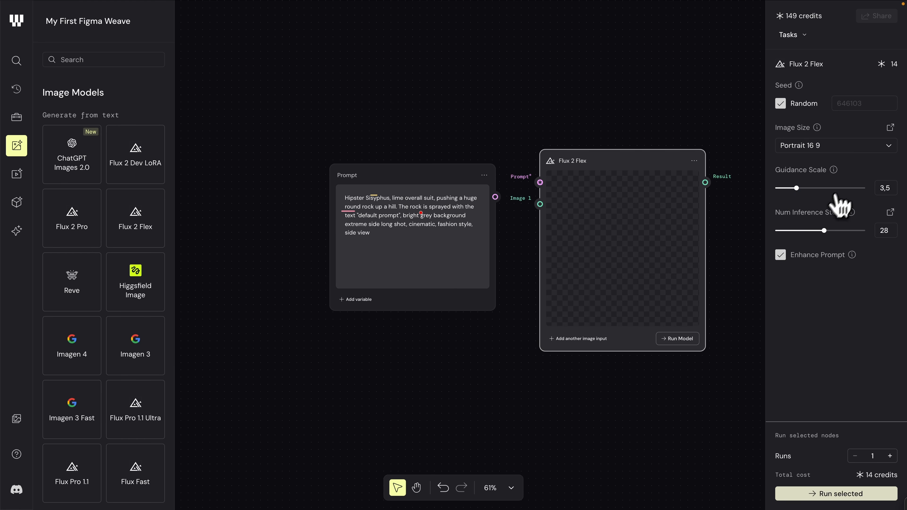
pyautogui.press('Delete')
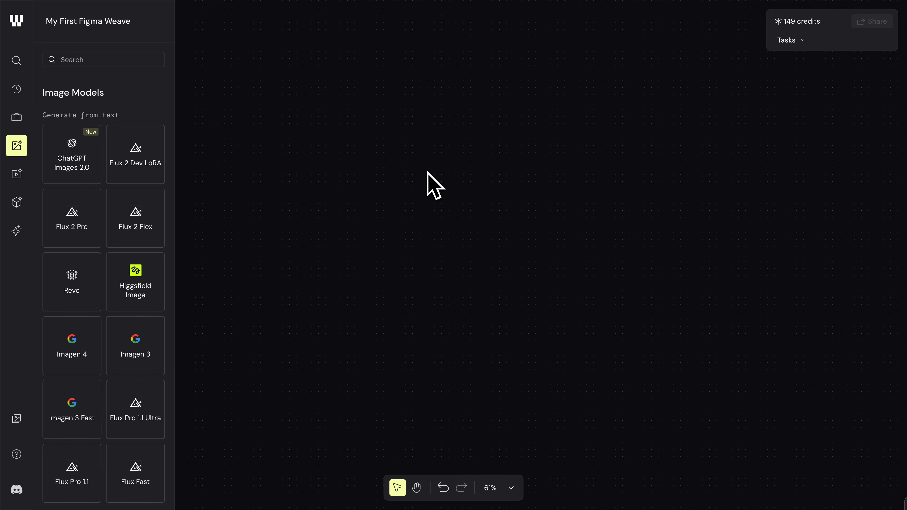
# Step: Add a Prompt node from the toolbox's text tools, reposition it and delete it from the canvas
pyautogui.click(16, 117)
pyautogui.scroll(-10, 79, 282)
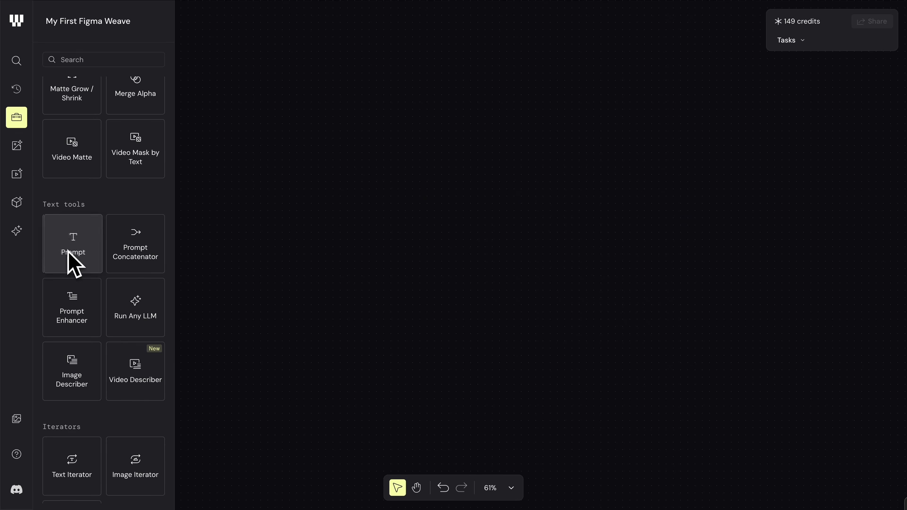
pyautogui.click(73, 250)
pyautogui.moveTo(420, 247); pyautogui.dragTo(415, 172)
pyautogui.press('Delete')
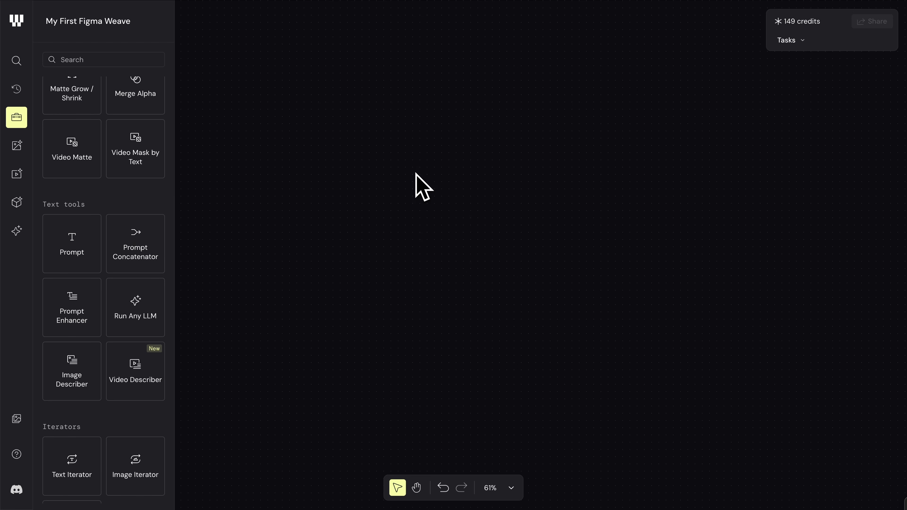
# Step: Add a Prompt node reading "Abandoned greenhouse overgrown with tropical plants, golden afternoon light cutting through broken glass panels, dusty haze in the air, photorealistic, wide angle."
pyautogui.rightClick(389, 156)
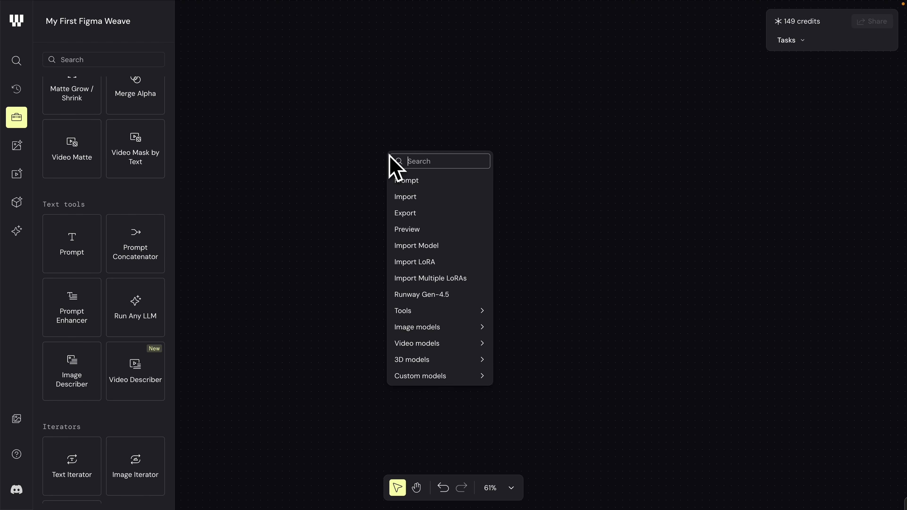
pyautogui.click(434, 185)
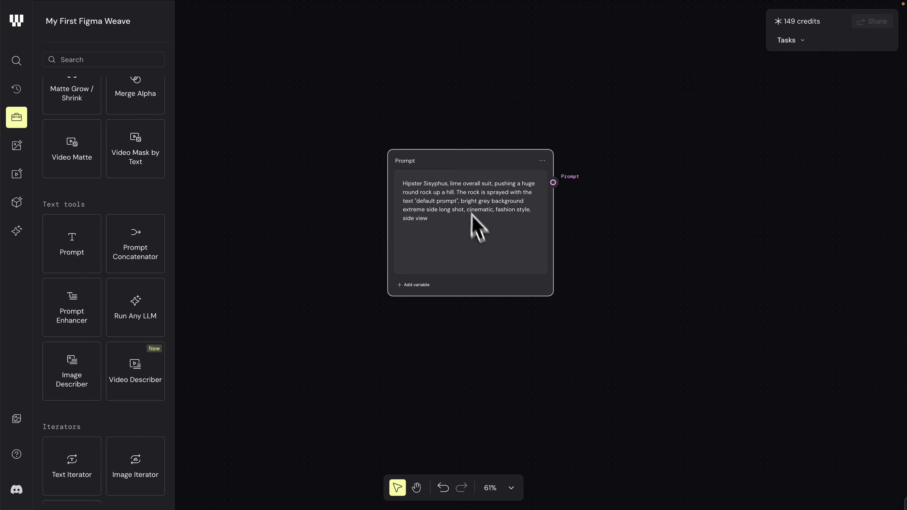
pyautogui.scroll(5, 474, 201)
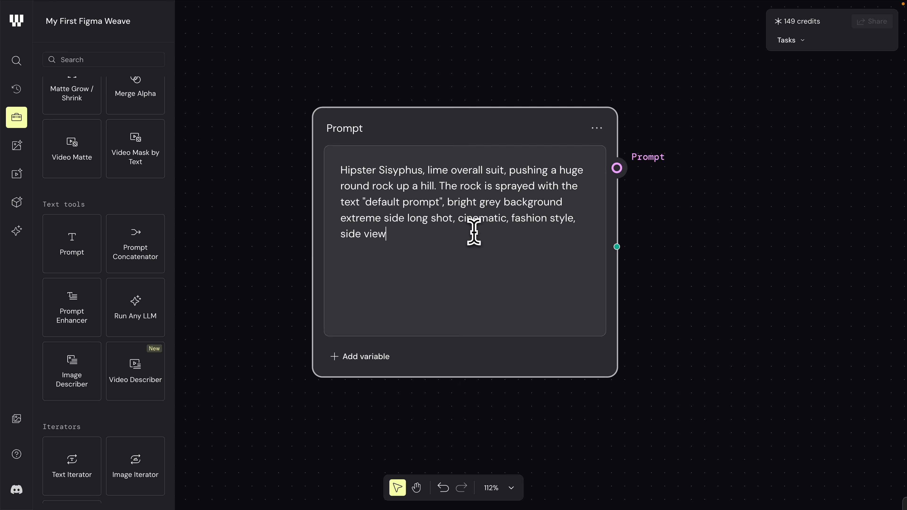
pyautogui.tripleClick(474, 232)
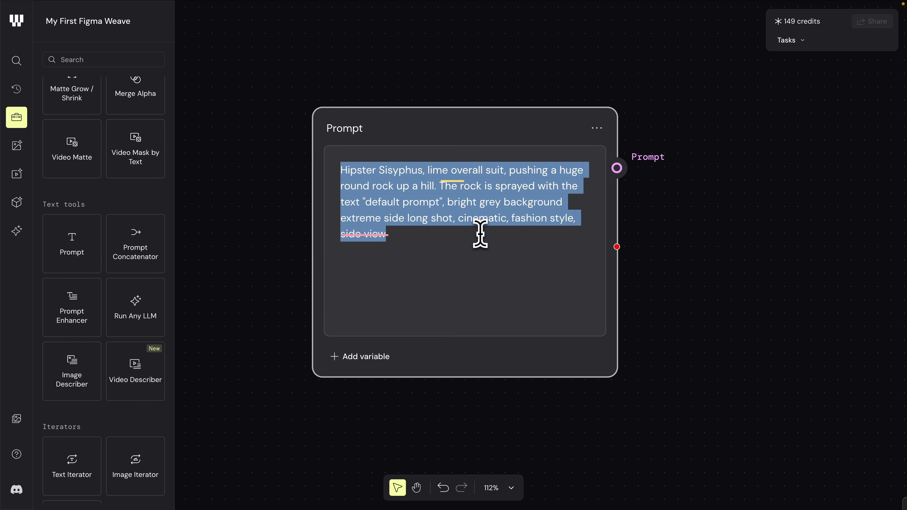
pyautogui.write('Abandoned greenhouse overgrown with tropical plants, golden afternoon light cutting through broken glass panels, dusty haze in the air, photorealistic, wide angle')
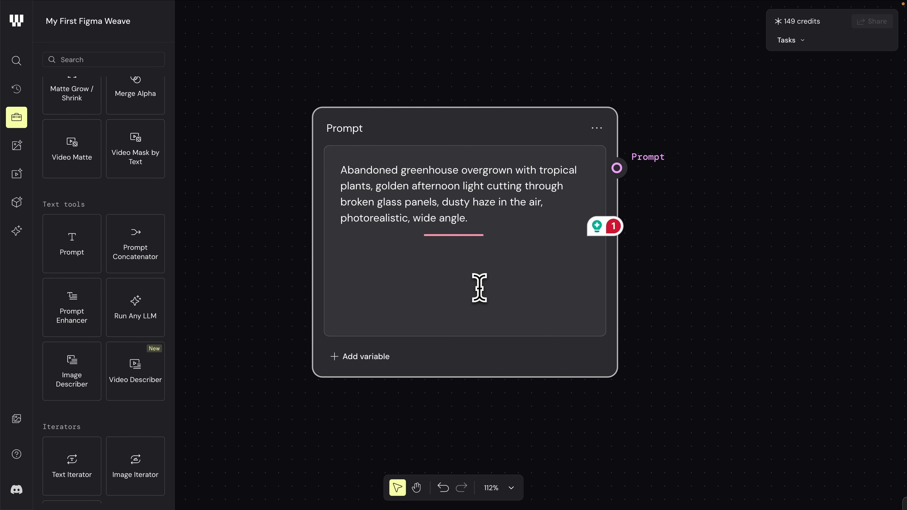
# Step: Add a Flux Pro 1.1 text-to-image node beside the Prompt node and connect the prompt output to its Prompt input
pyautogui.scroll(-5, 473, 293)
pyautogui.click(580, 224)
pyautogui.rightClick(568, 201)
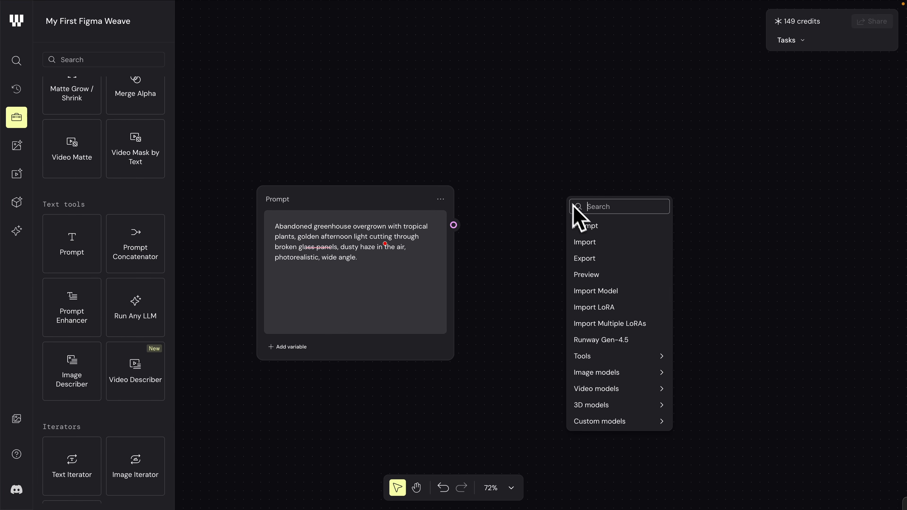
pyautogui.moveTo(611, 375)
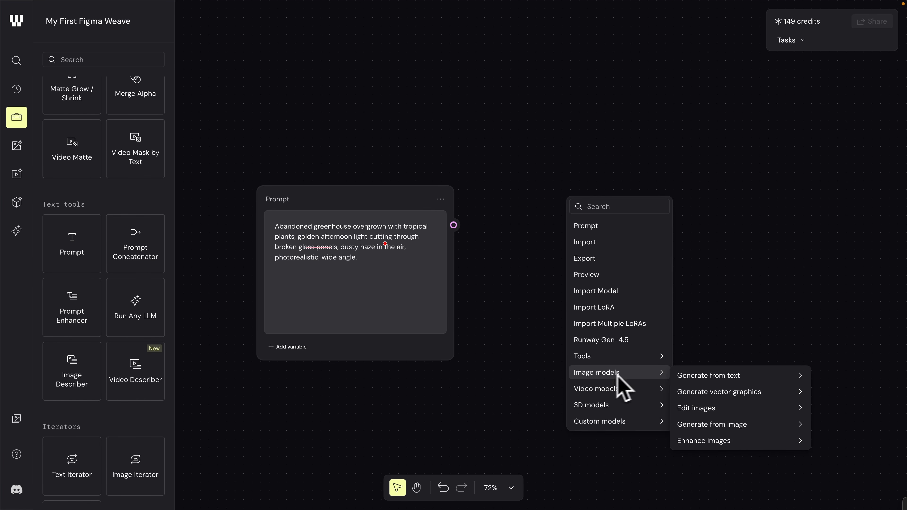
pyautogui.moveTo(724, 375)
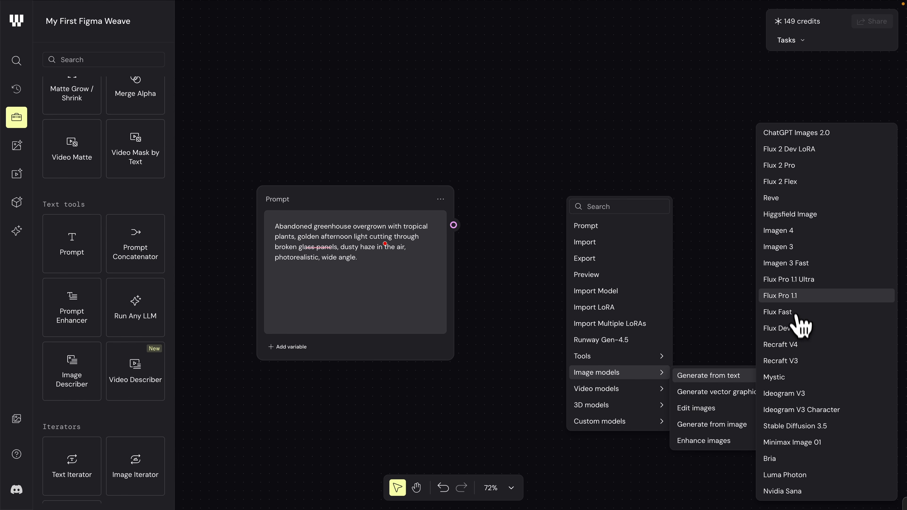
pyautogui.click(791, 296)
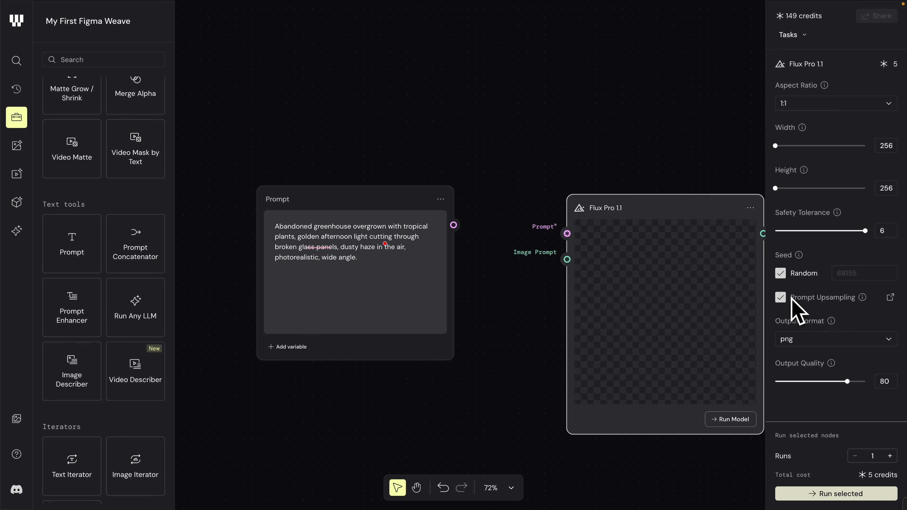
pyautogui.moveTo(708, 212); pyautogui.dragTo(686, 154)
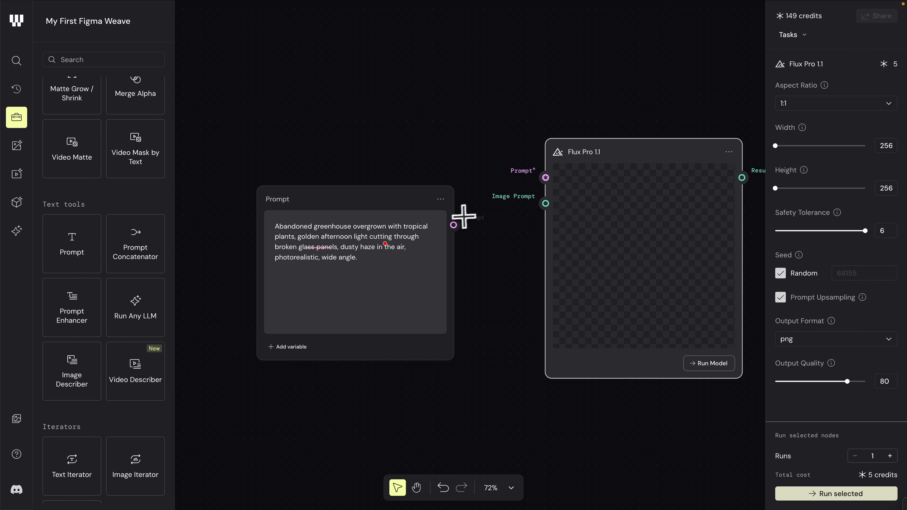
pyautogui.click(455, 223)
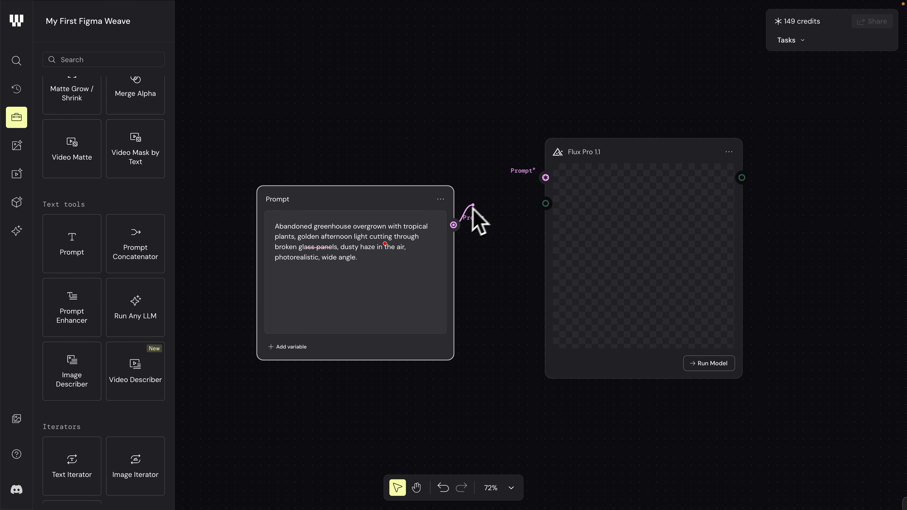
pyautogui.moveTo(512, 198); pyautogui.dragTo(533, 188)
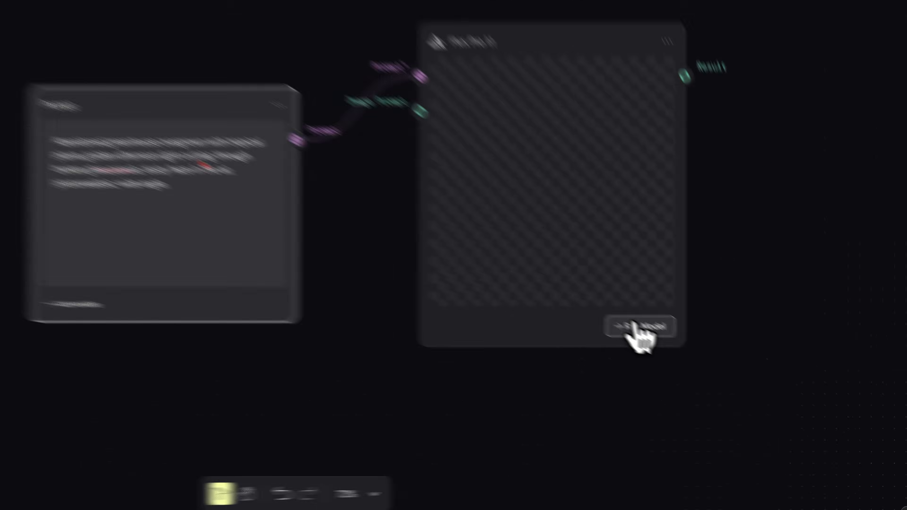
# Step: Run the Flux Pro 1.1 model and enlarge the generated image
pyautogui.click(709, 362)
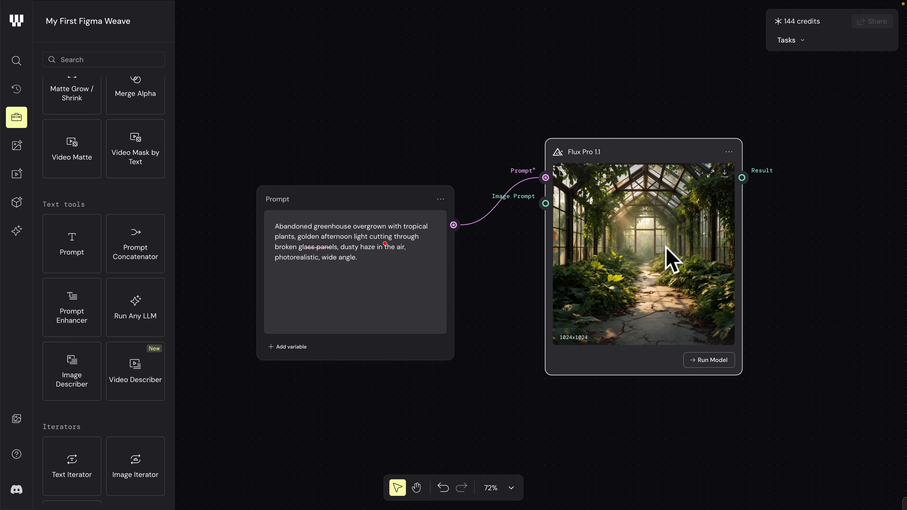
pyautogui.click(710, 174)
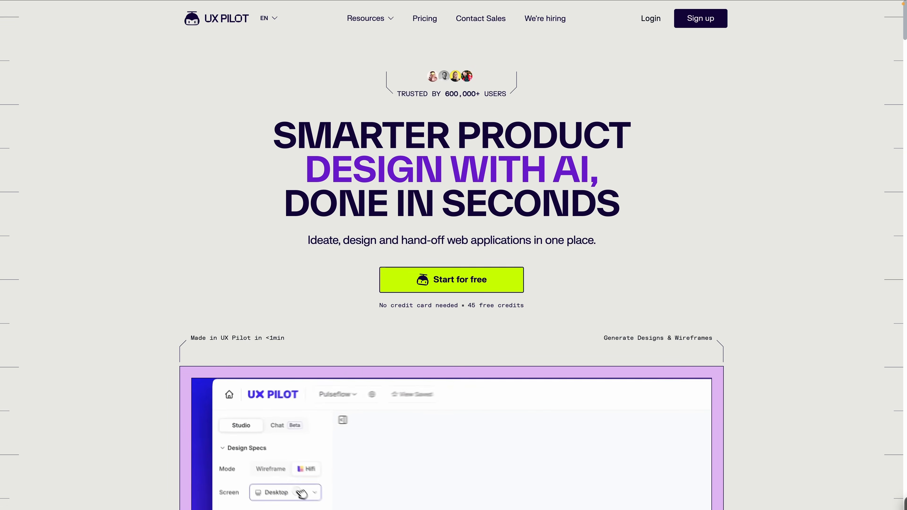
# Step: Switch to the UX Pilot website and examine its landing page sections on wireframing, hi-fi generation, code export and creative process
pyautogui.scroll(-10, 454, 250)
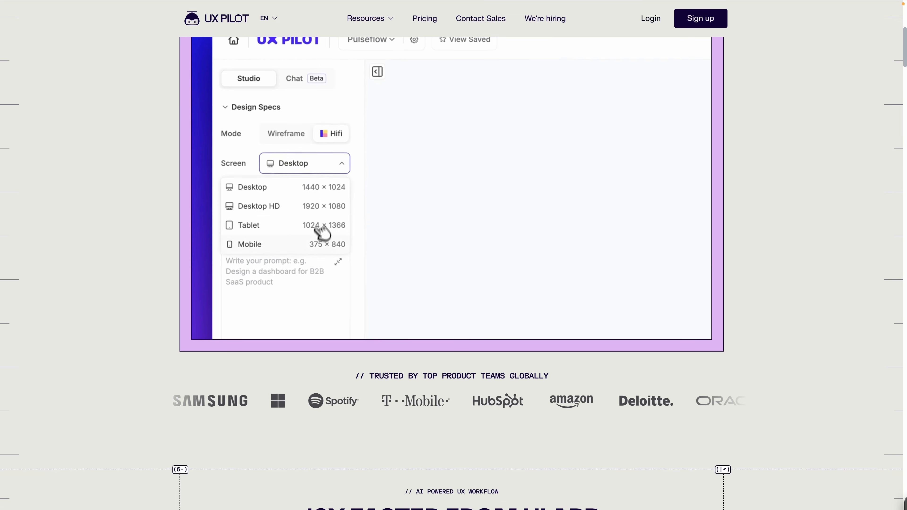
pyautogui.scroll(-8, 453, 250)
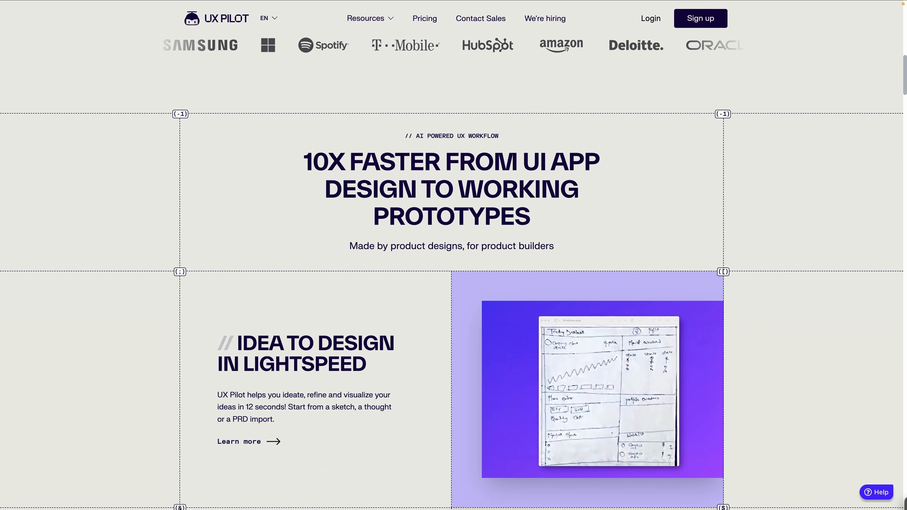
pyautogui.scroll(-10, 453, 250)
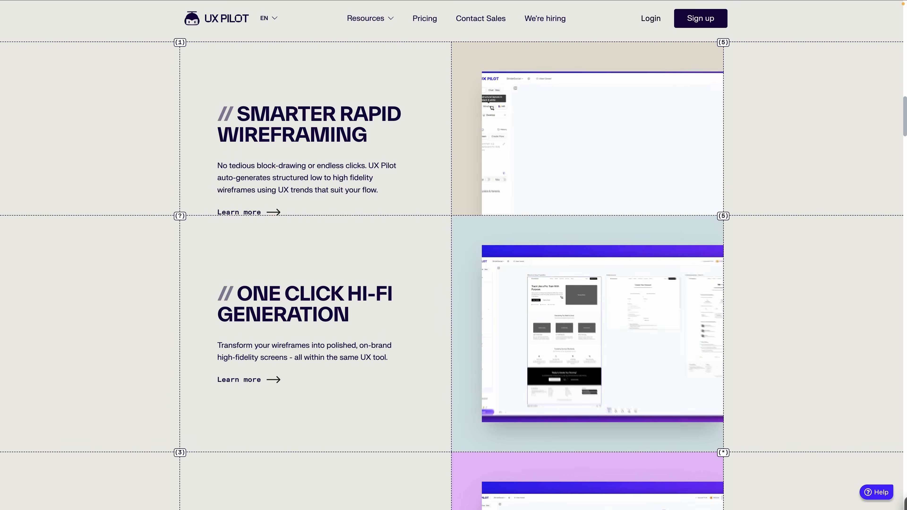
pyautogui.scroll(-10, 453, 250)
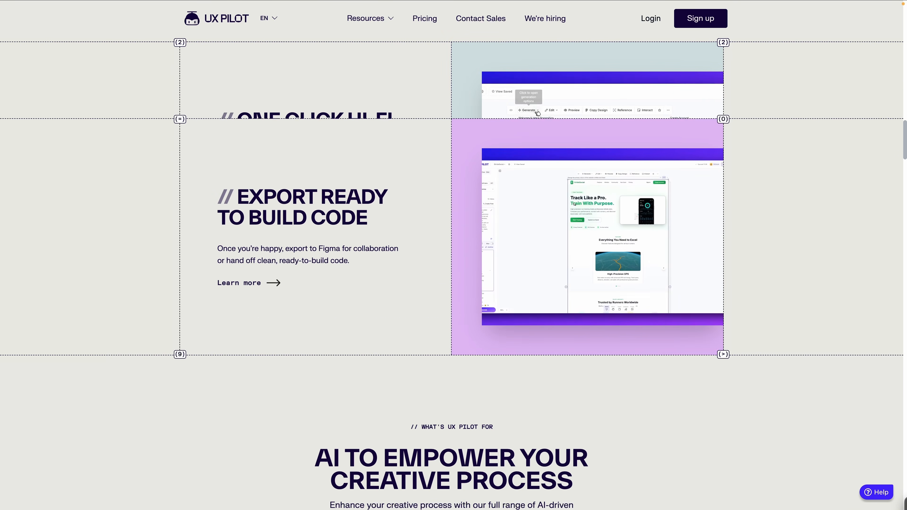
pyautogui.scroll(-9, 453, 250)
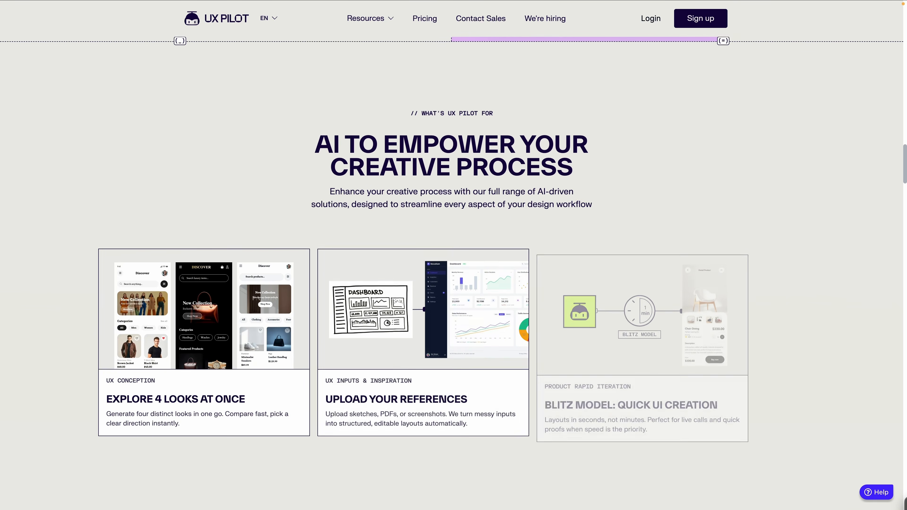
pyautogui.scroll(-8, 453, 250)
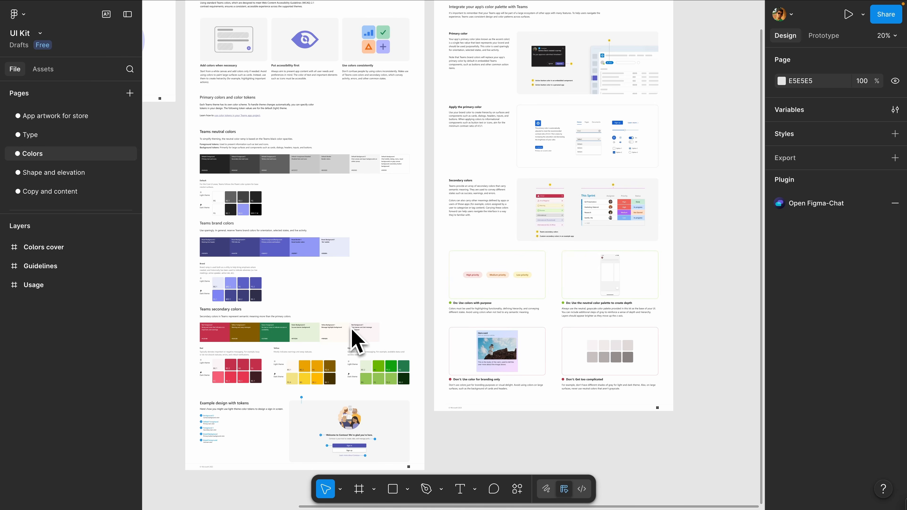
# Step: Switch to the UI Kit file in Figma and examine its Colors, Shape and elevation, and Template UI screens pages
pyautogui.scroll(6, 390, 303)
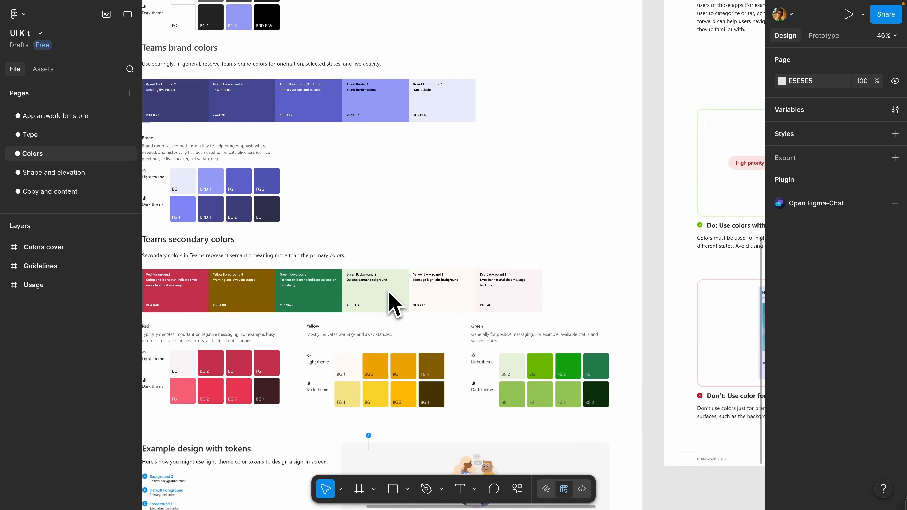
pyautogui.click(74, 180)
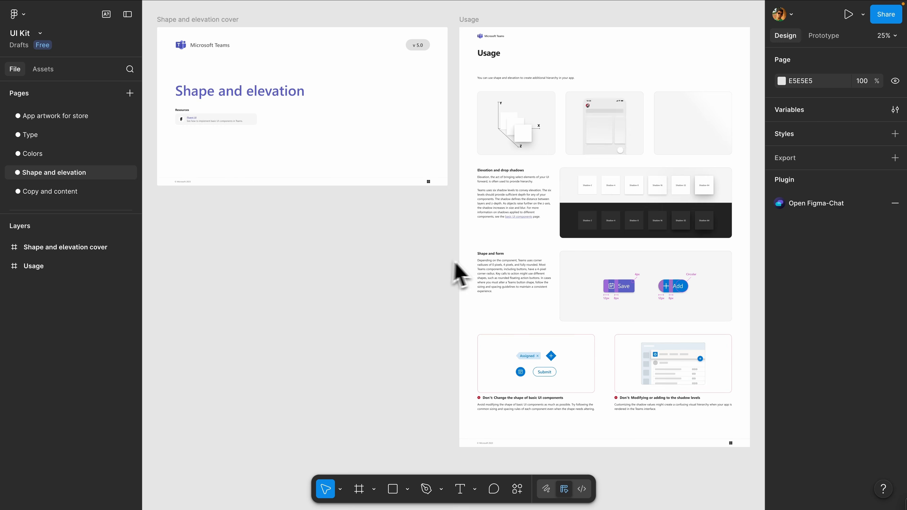
pyautogui.scroll(2, 460, 273)
pyautogui.scroll(-3, 97, 200)
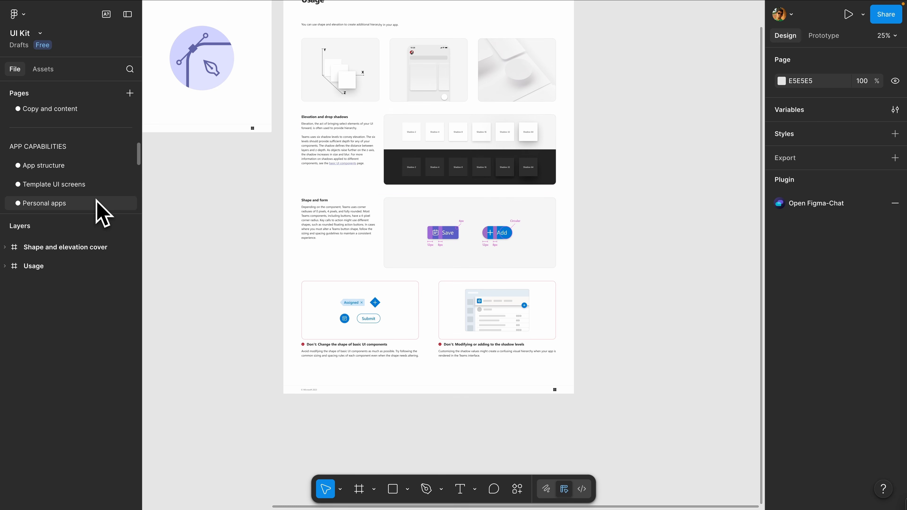
pyautogui.click(95, 186)
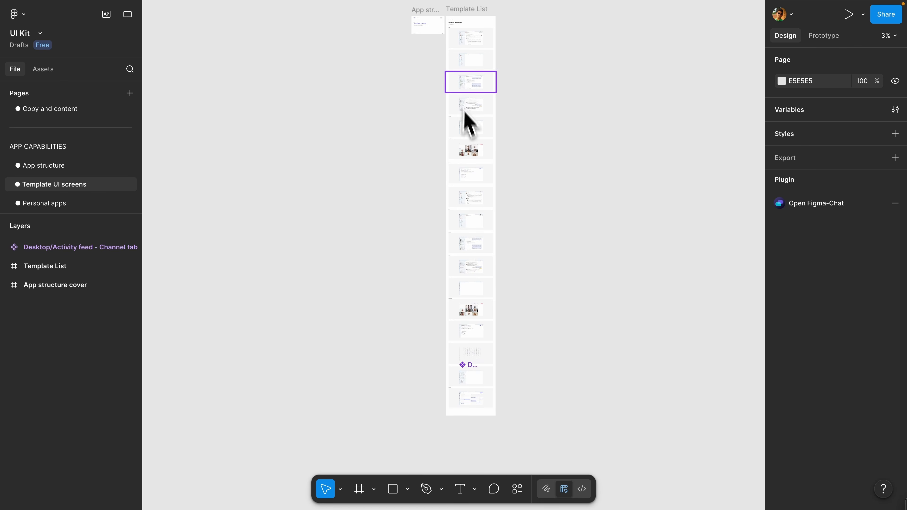
pyautogui.scroll(5, 469, 122)
pyautogui.scroll(-15, 526, 213)
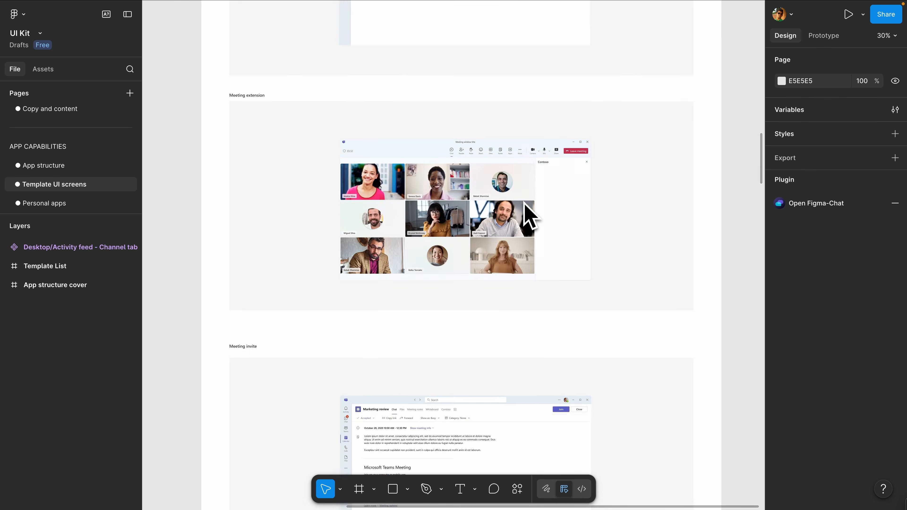
# Step: Open the UX Pilot AI plugin's AI Agent with Use My Components enabled for the prompt
pyautogui.click(517, 488)
pyautogui.click(494, 332)
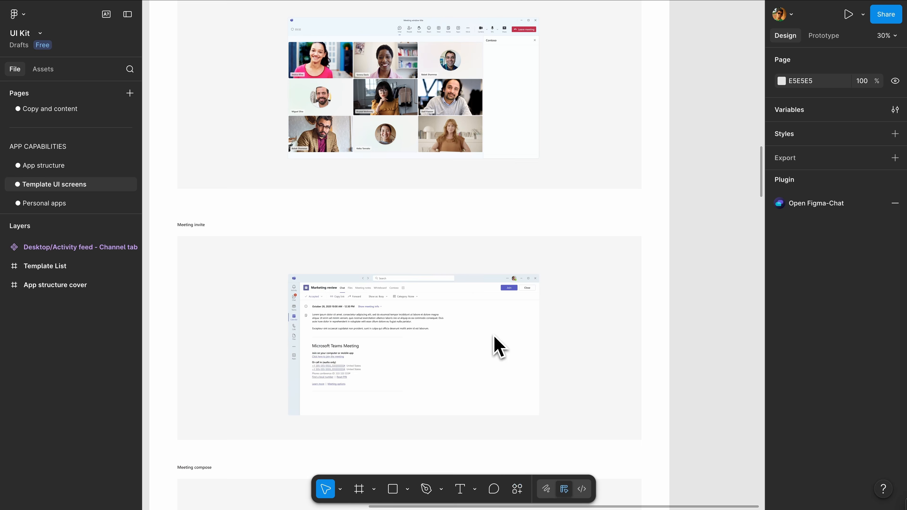
pyautogui.click(340, 303)
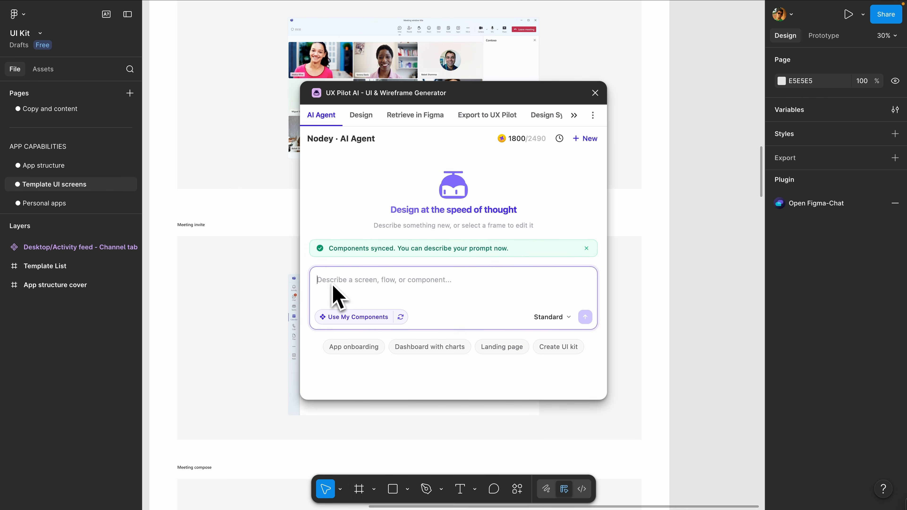
# Step: Generate a design from the prompt "Design a banking dashboard with an account overview, recent transactions, and a quick actions section."
pyautogui.write('Design a banking dashboard with an account overview, recent transactions, and a quick actions section.')
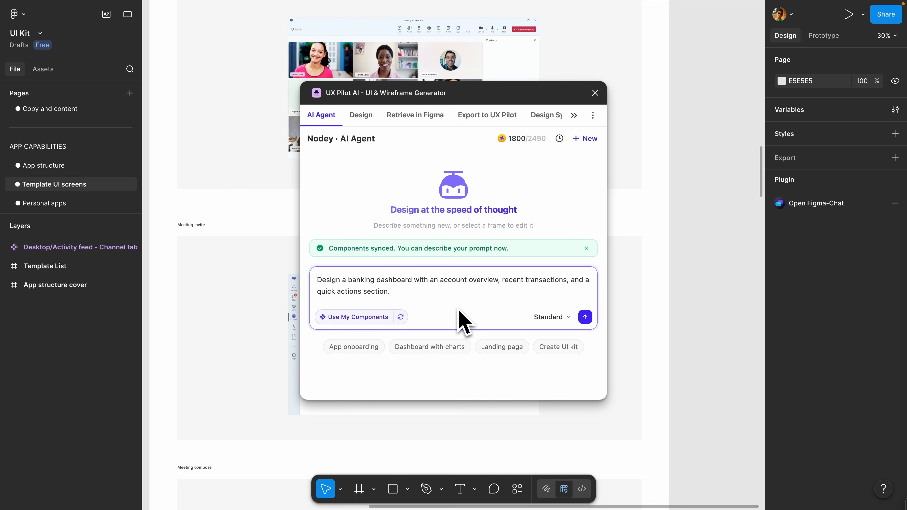
pyautogui.click(560, 316)
pyautogui.click(561, 296)
pyautogui.click(584, 317)
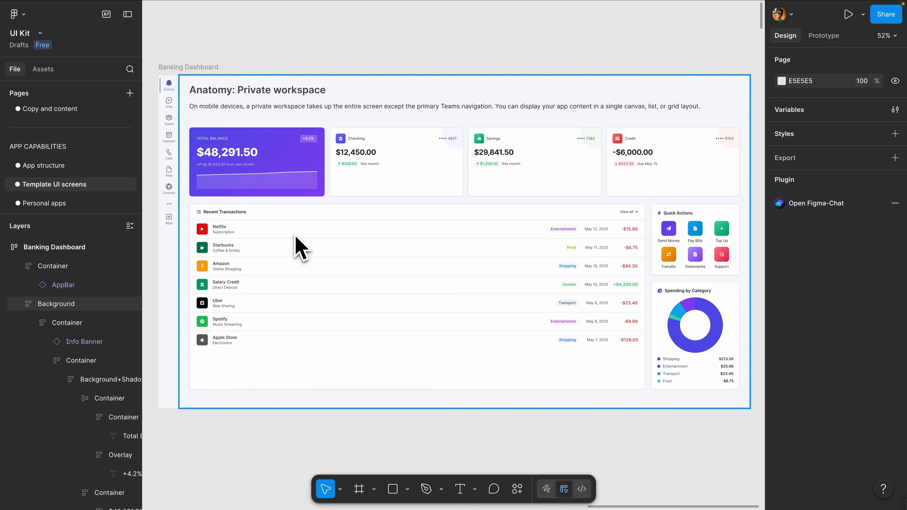
# Step: Examine the generated Banking Dashboard's navigation bar, balance cards, transactions and quick actions in close-up and as a whole
pyautogui.scroll(5, 295, 236)
pyautogui.hscroll(-8, 295, 235)
pyautogui.scroll(5, 295, 236)
pyautogui.hscroll(4, 295, 236)
pyautogui.scroll(-2, 295, 215)
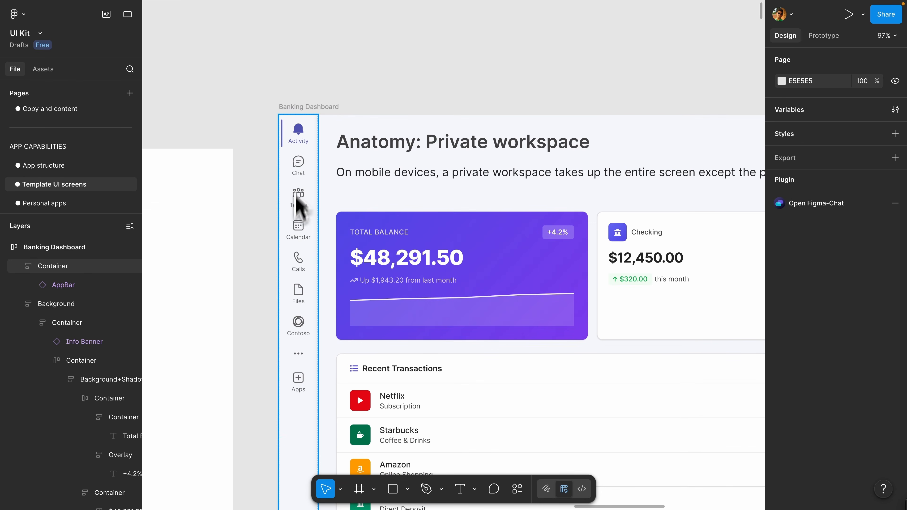
pyautogui.hscroll(15, 423, 328)
pyautogui.scroll(-6, 423, 328)
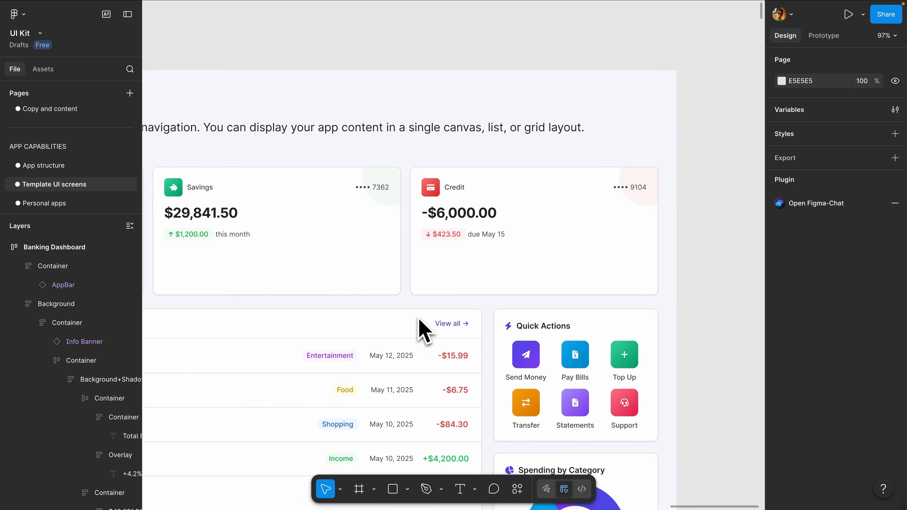
pyautogui.scroll(-8, 422, 328)
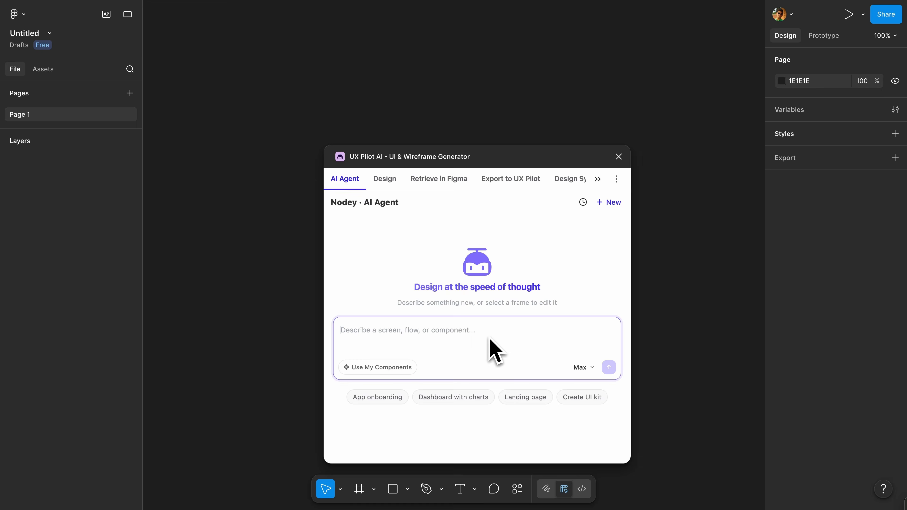
# Step: In the Untitled file, have the UX Pilot AI Agent generate from the prompt "Create a UI Kit based on Stripe.com."
pyautogui.write('Create a ')
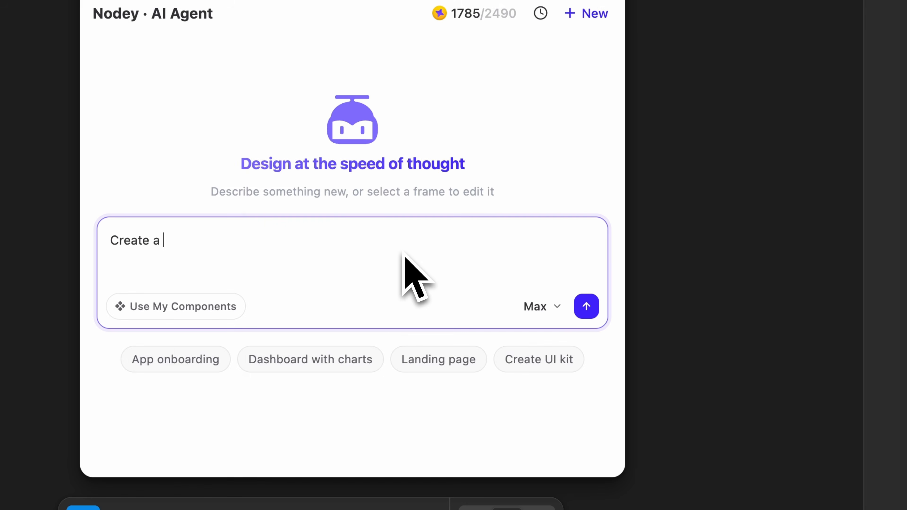
pyautogui.write('UI Kit based on Stripe.com.')
pyautogui.click(587, 308)
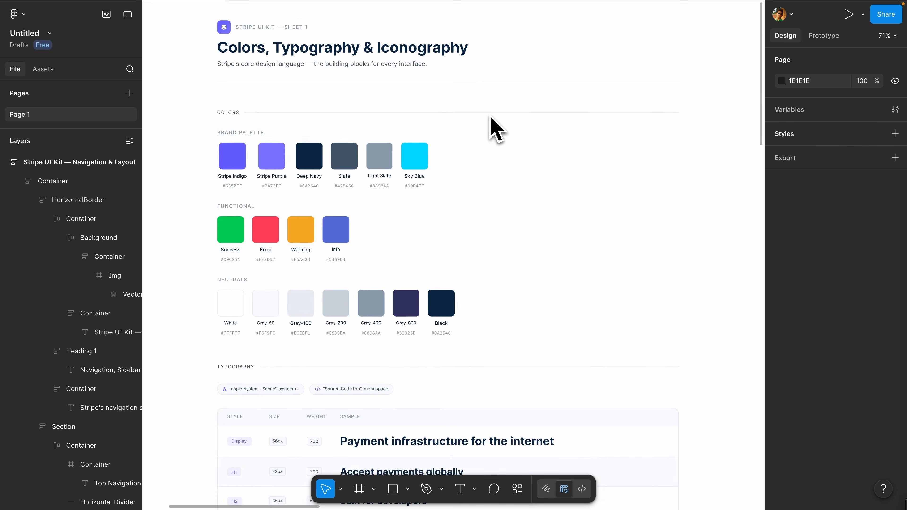
# Step: Examine the generated Stripe UI kit sheets, covering typography, icons, spacing, buttons, badges, navigation, pagination and page layout templates
pyautogui.scroll(-10, 488, 125)
pyautogui.scroll(-10, 495, 129)
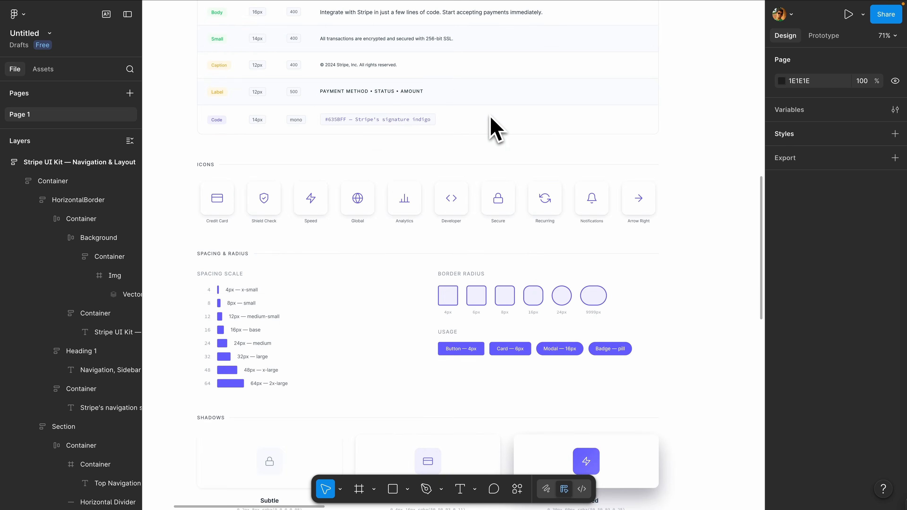
pyautogui.hscroll(10, 494, 129)
pyautogui.scroll(3, 494, 128)
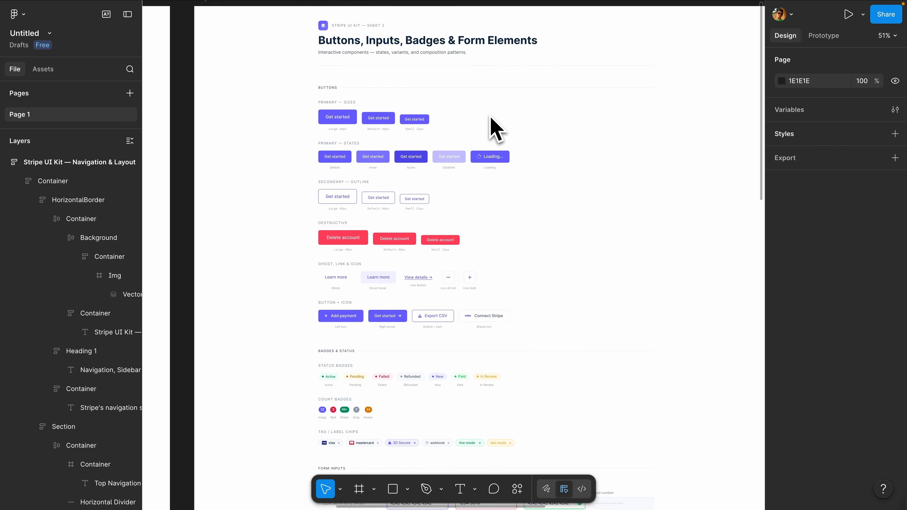
pyautogui.scroll(-15, 495, 129)
pyautogui.scroll(15, 494, 129)
pyautogui.hscroll(10, 495, 129)
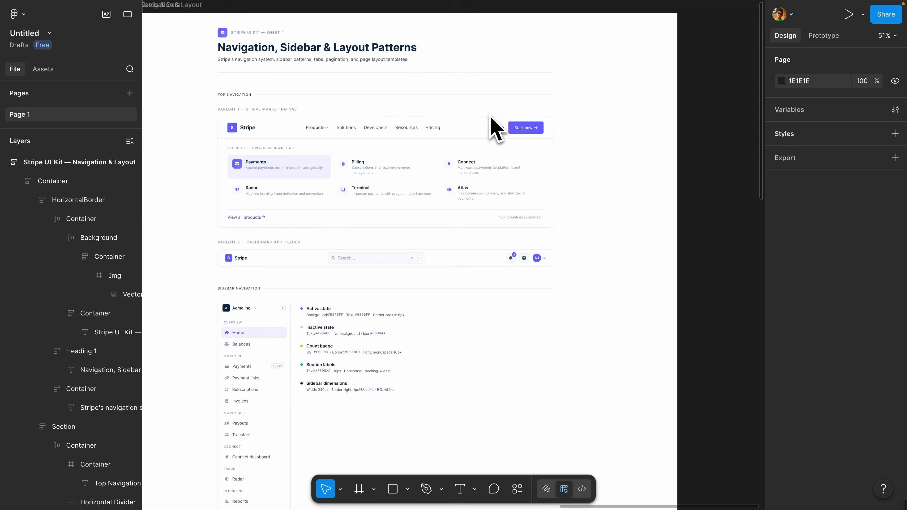
pyautogui.scroll(-10, 492, 127)
pyautogui.scroll(-10, 495, 129)
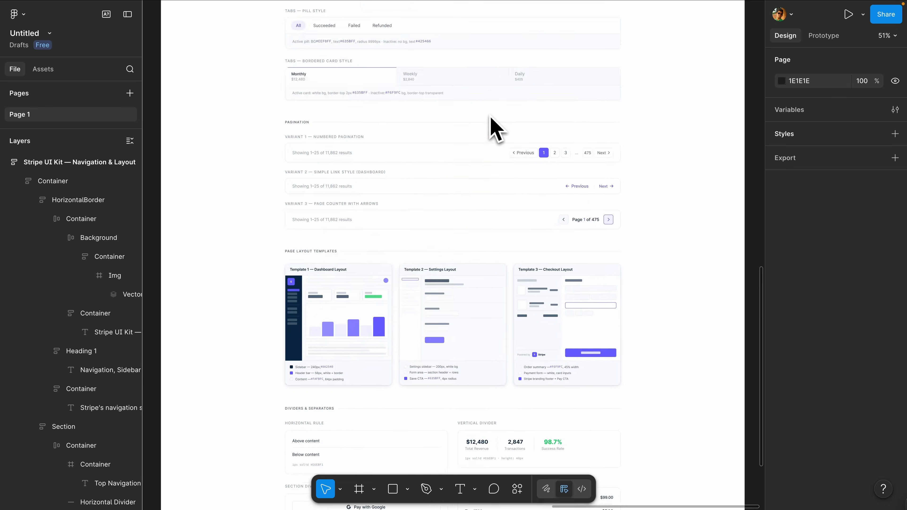
pyautogui.scroll(-10, 435, 201)
pyautogui.hscroll(-7, 440, 197)
pyautogui.scroll(5, 441, 197)
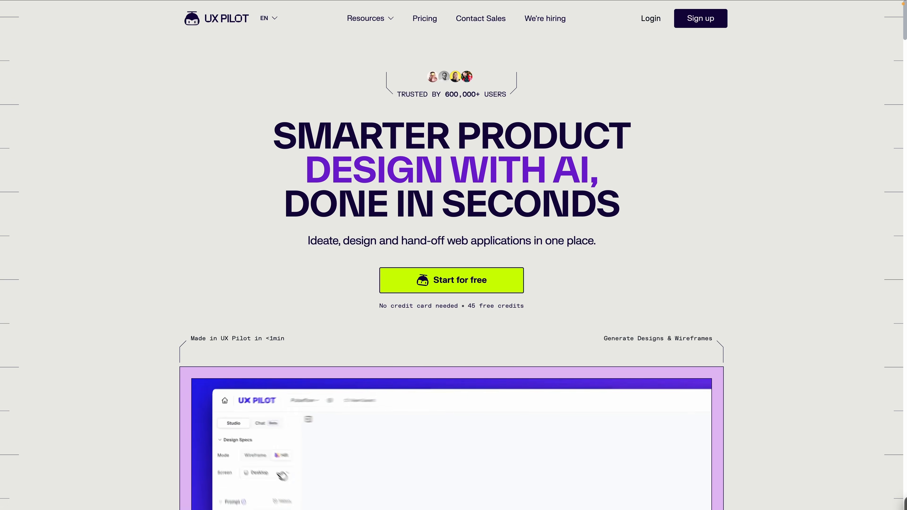
# Step: Switch to the UX Pilot website and examine its workflow sections on idea to design, wireframing, hi-fi generation and code export
pyautogui.scroll(-8, 453, 250)
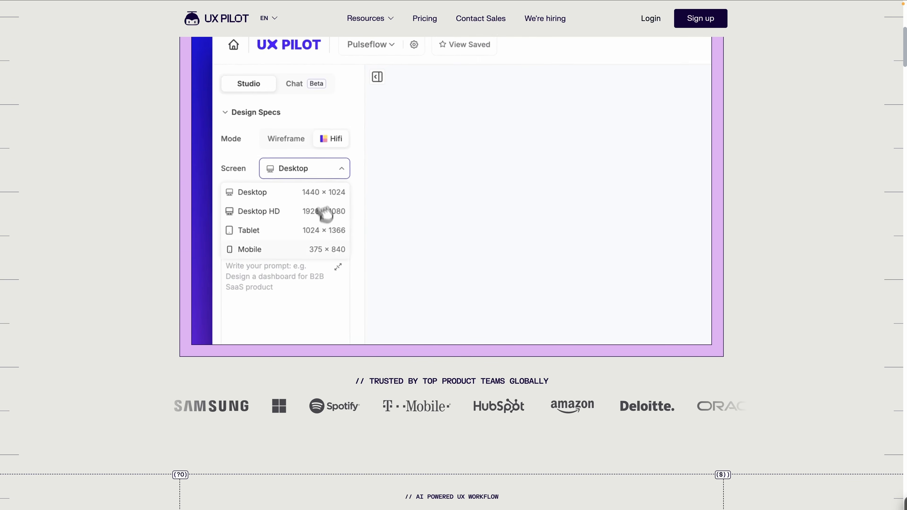
pyautogui.scroll(-10, 453, 271)
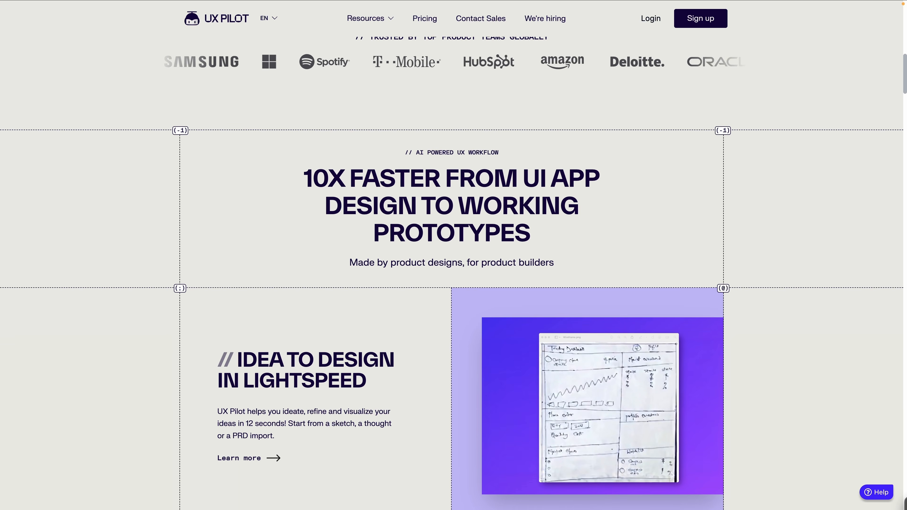
pyautogui.scroll(-7, 453, 271)
pyautogui.scroll(-9, 453, 271)
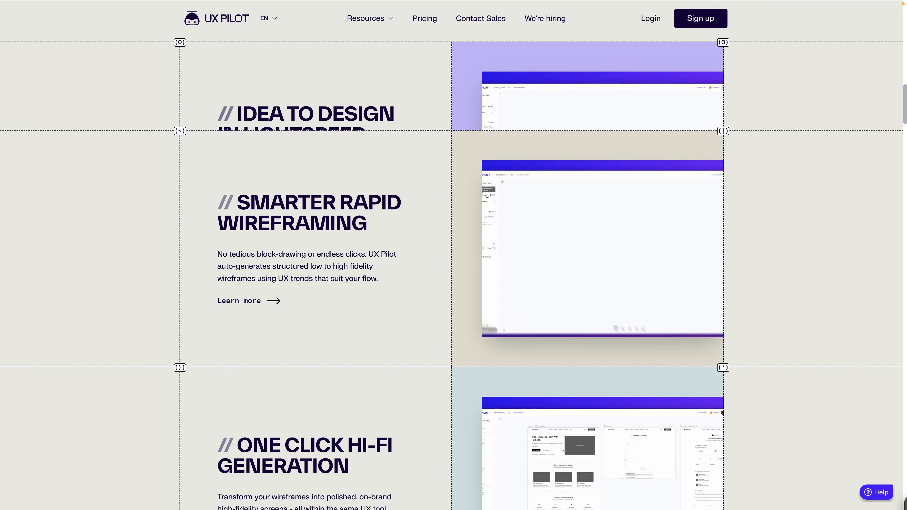
pyautogui.scroll(-11, 453, 272)
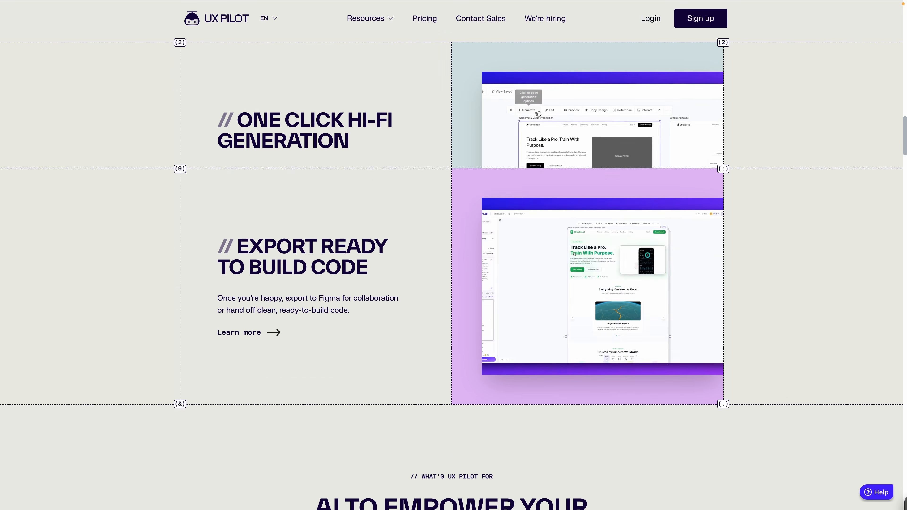
pyautogui.scroll(-12, 454, 271)
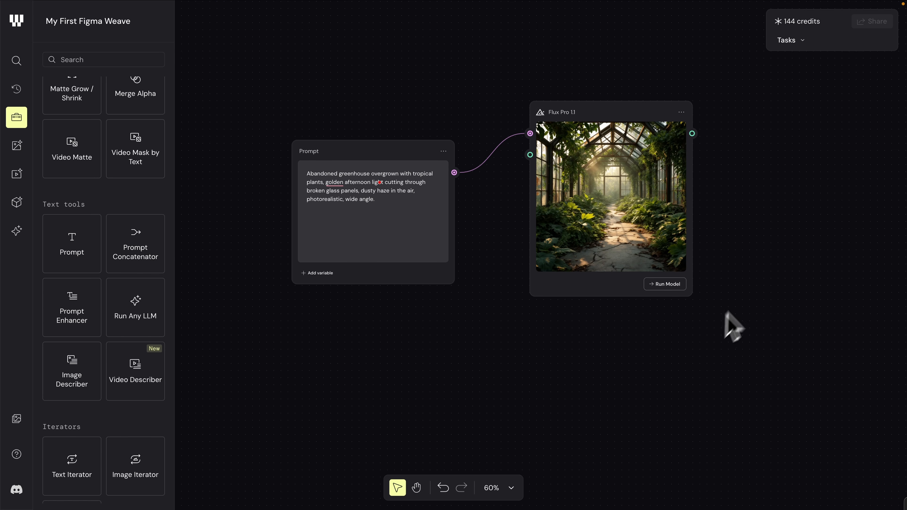
# Step: Switch back to Figma Weave and add a Seedance V1.0 video model node beside the Flux Pro 1.1 node
pyautogui.hscroll(6, 749, 301)
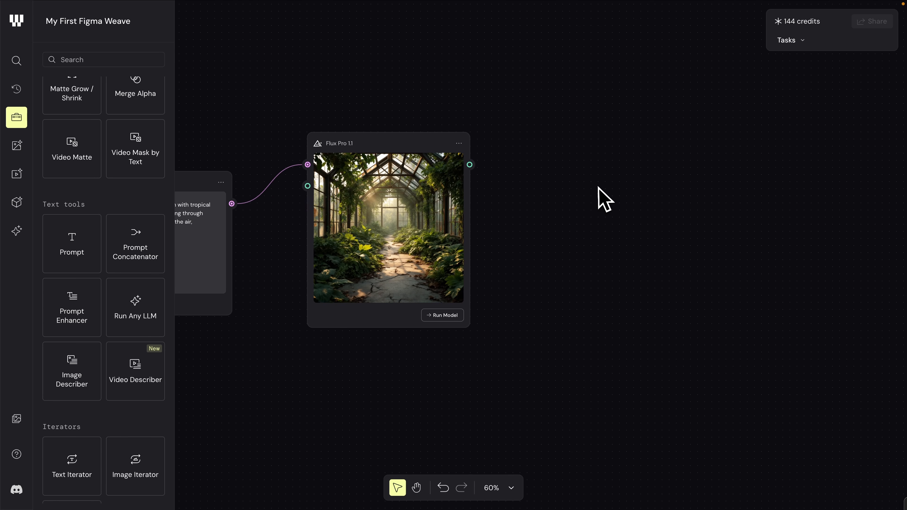
pyautogui.rightClick(599, 188)
pyautogui.moveTo(641, 380)
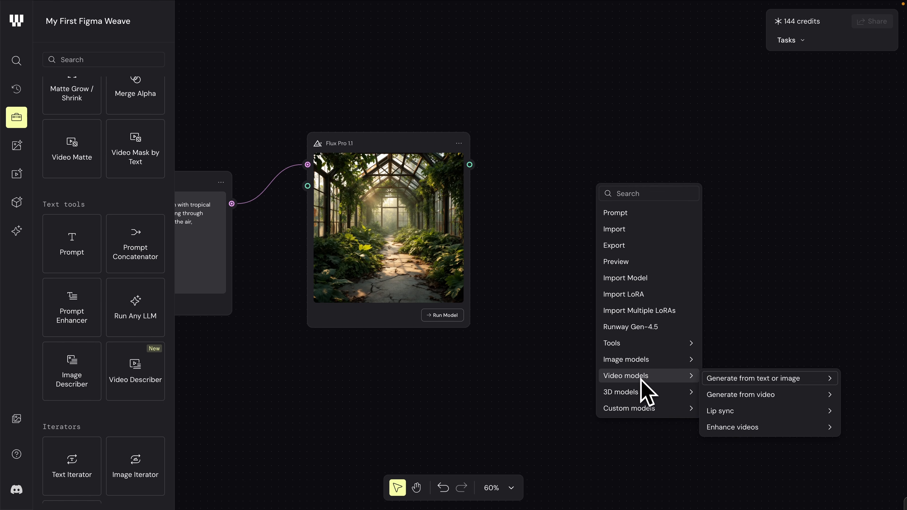
pyautogui.moveTo(727, 381)
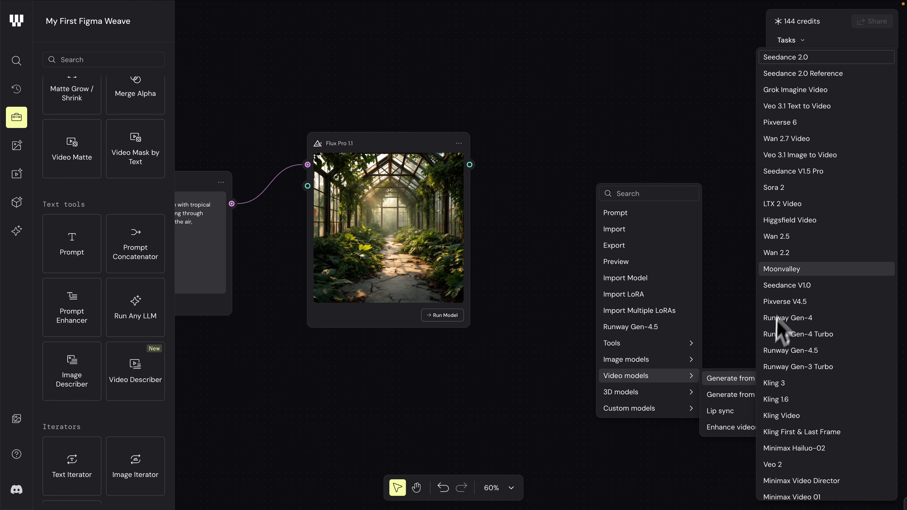
pyautogui.click(798, 286)
pyautogui.moveTo(674, 202); pyautogui.dragTo(640, 140)
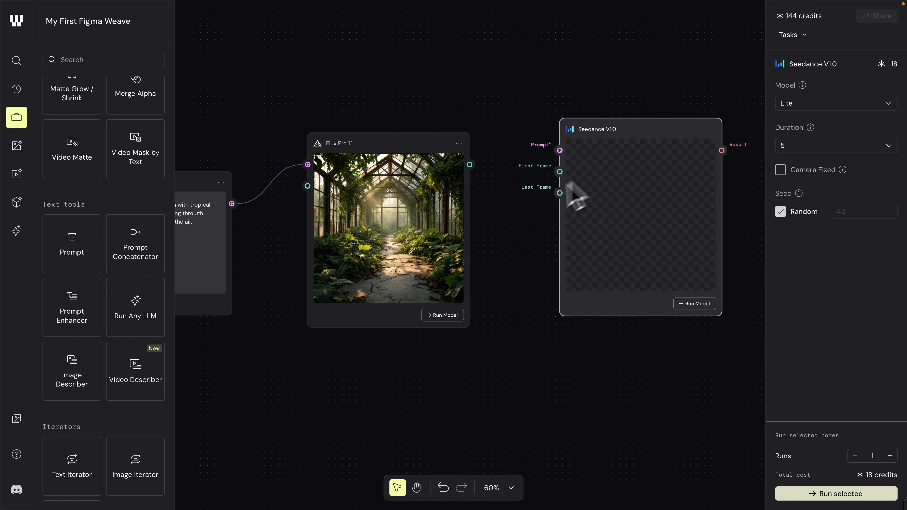
# Step: Connect the Flux Pro 1.1 Result output to the First Frame input of the Seedance V1.0 node
pyautogui.hscroll(-1, 526, 205)
pyautogui.click(506, 179)
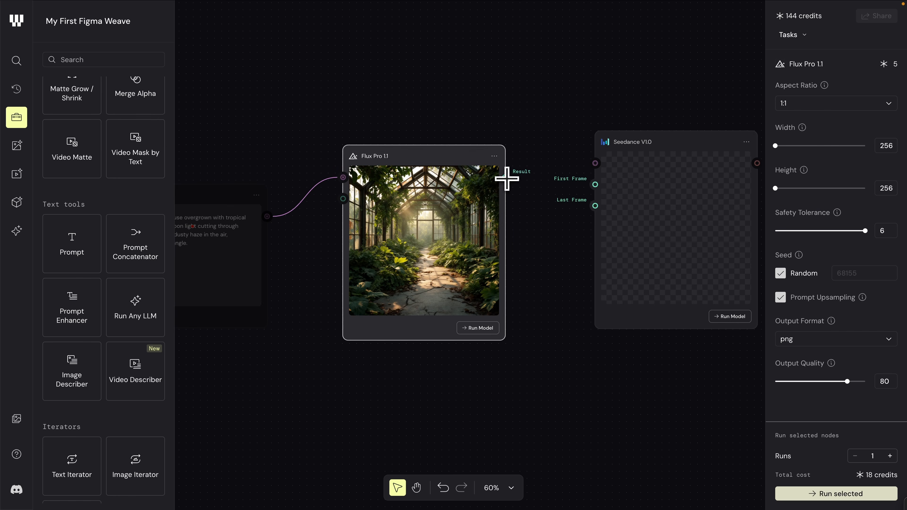
pyautogui.moveTo(536, 186); pyautogui.dragTo(571, 187)
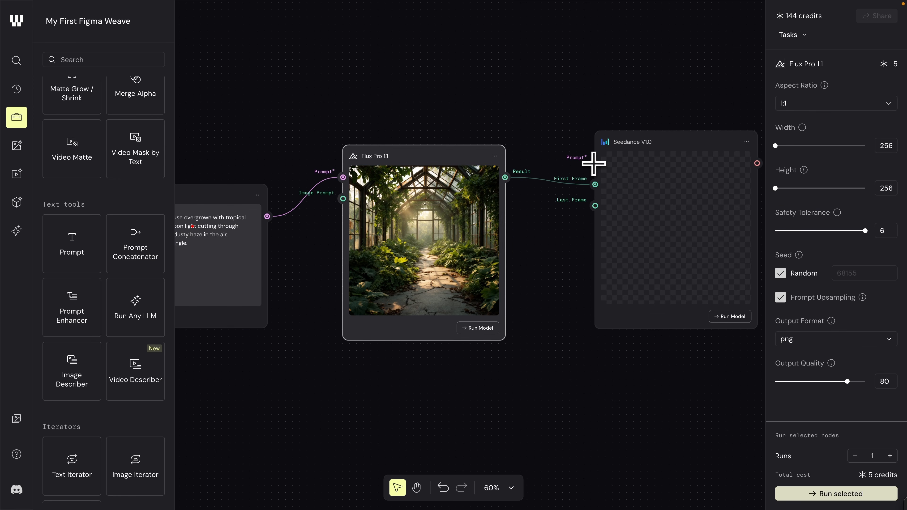
# Step: Add a second Prompt node and place it beneath the Flux Pro 1.1 node
pyautogui.scroll(-5, 593, 164)
pyautogui.rightClick(472, 322)
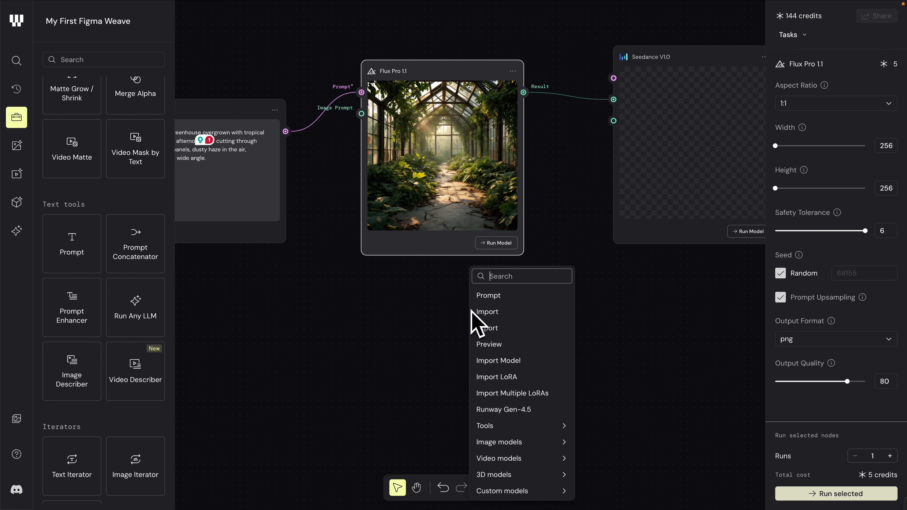
pyautogui.click(491, 296)
pyautogui.moveTo(512, 317); pyautogui.dragTo(412, 284)
# Step: Replace the new prompt's text with "Slow push-in through the greenhouse, dust particles floating in the light shafts, leaves gently swaying, cinematic and atmospheric."
pyautogui.scroll(5, 421, 327)
pyautogui.moveTo(401, 353); pyautogui.dragTo(345, 291)
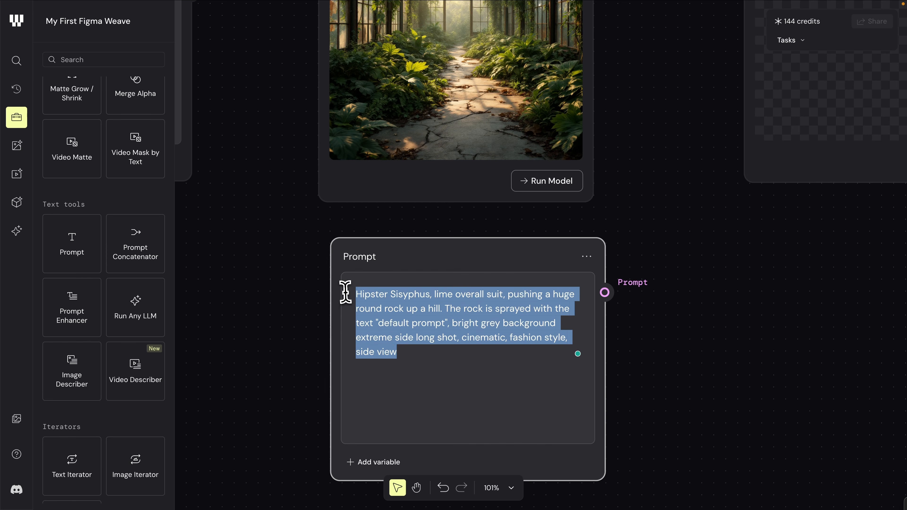
pyautogui.write('Slow push-in through the greenhouse, dust particles floating in the light shafts, leaves gently swaying, cinematic and atmospheric')
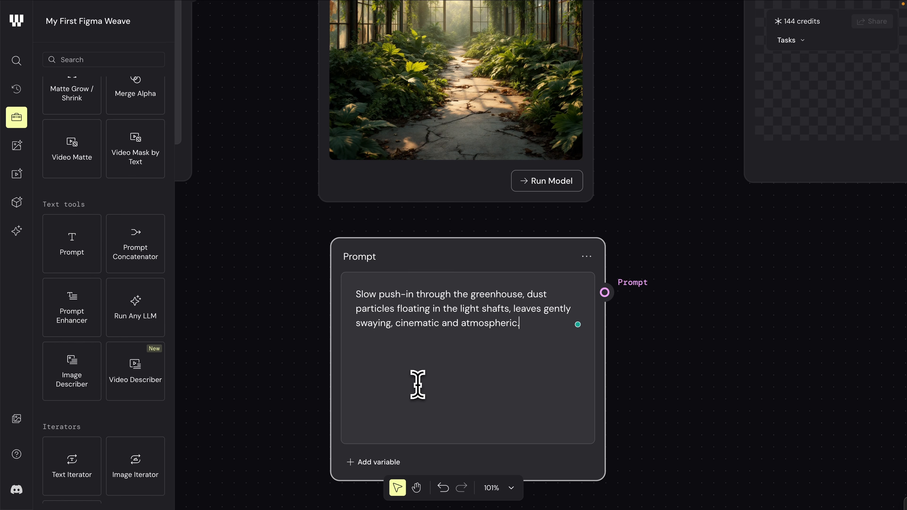
# Step: Connect the new Prompt node's output to the Prompt input of the Seedance V1.0 node
pyautogui.scroll(-5, 418, 384)
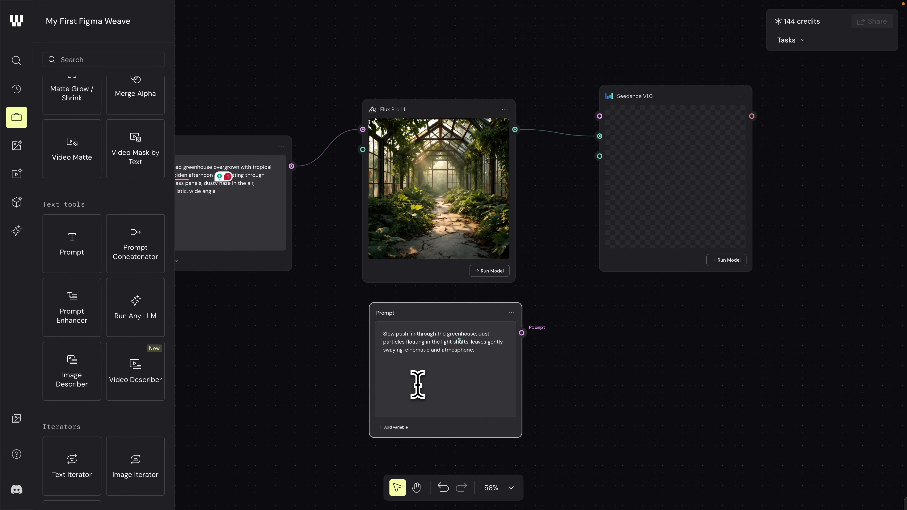
pyautogui.moveTo(522, 332); pyautogui.dragTo(599, 116)
# Step: Set the Seedance V1.0 node to the Pro model with a duration of 5 and run it
pyautogui.click(843, 105)
pyautogui.click(828, 128)
pyautogui.click(810, 145)
pyautogui.click(809, 172)
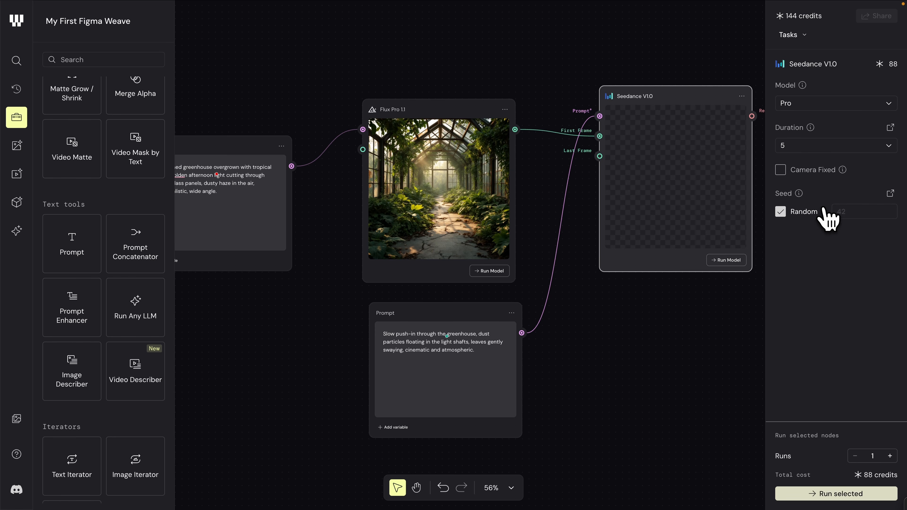
pyautogui.click(826, 494)
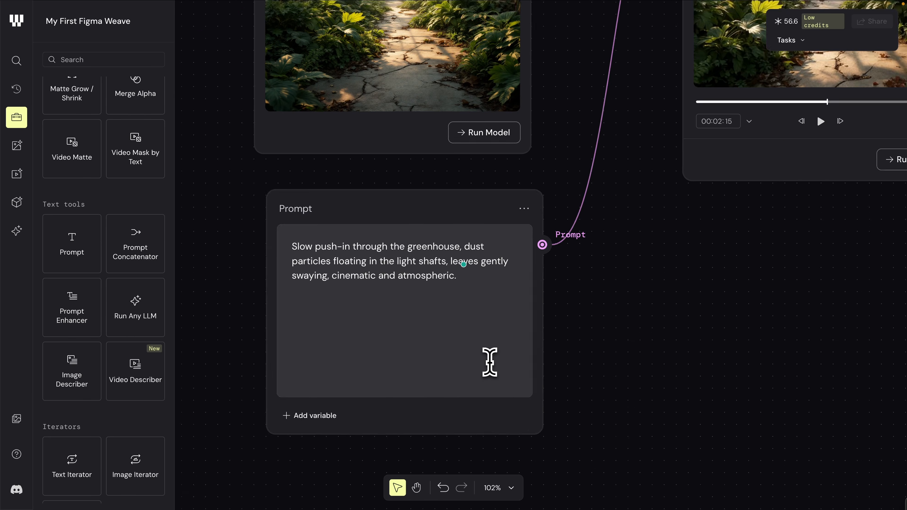
# Step: Replace the word "Slow" with "Fast" at the start of the video prompt
pyautogui.doubleClick(296, 243)
pyautogui.write('Fast')
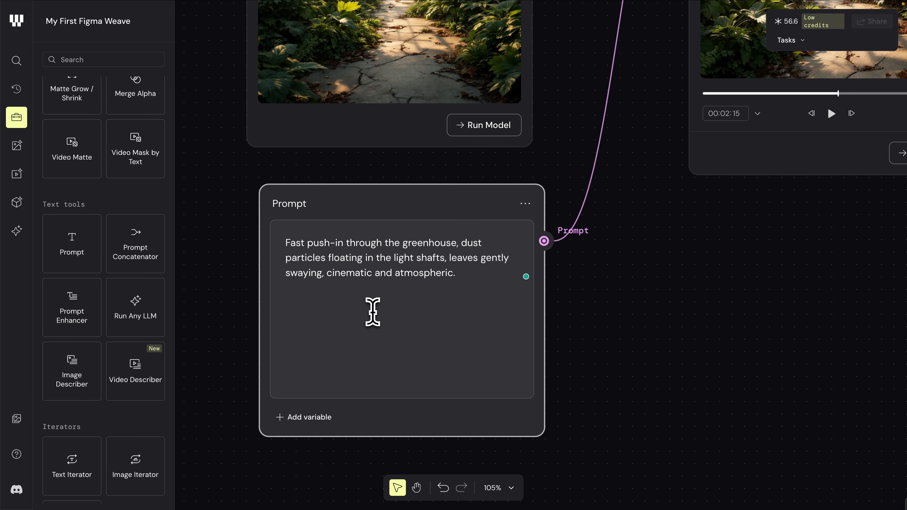
pyautogui.scroll(-5, 372, 314)
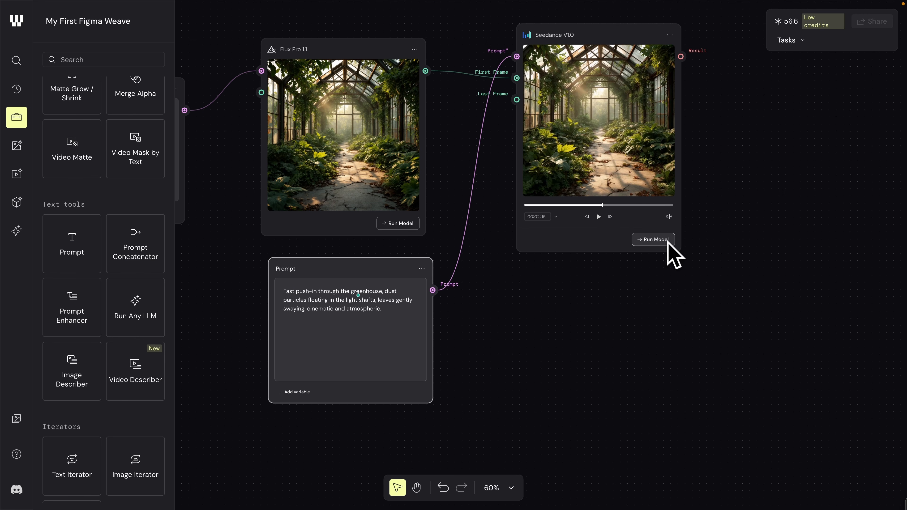
# Step: Restore the video prompt's opening word to "Slow"
pyautogui.press('BackSpace')
pyautogui.press('BackSpace')
pyautogui.press('BackSpace')
pyautogui.write('Slow')
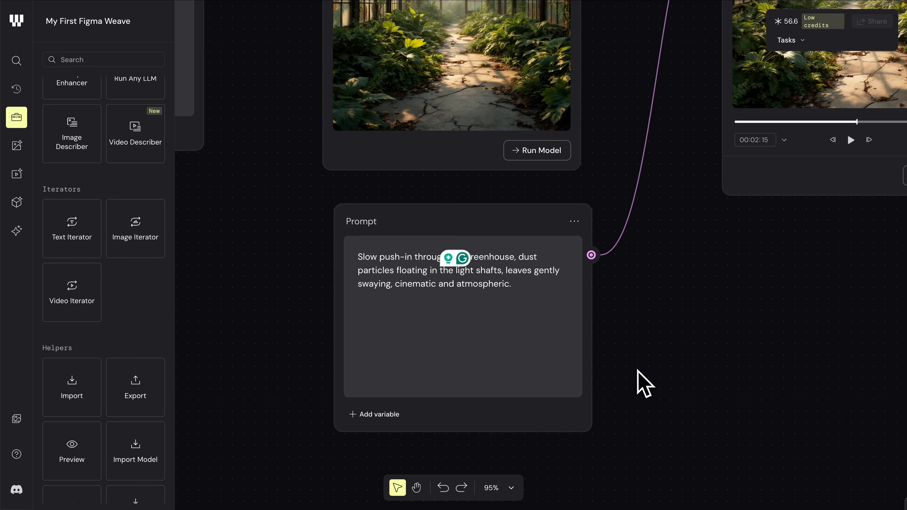
pyautogui.scroll(-3, 644, 385)
pyautogui.hscroll(-5, 644, 385)
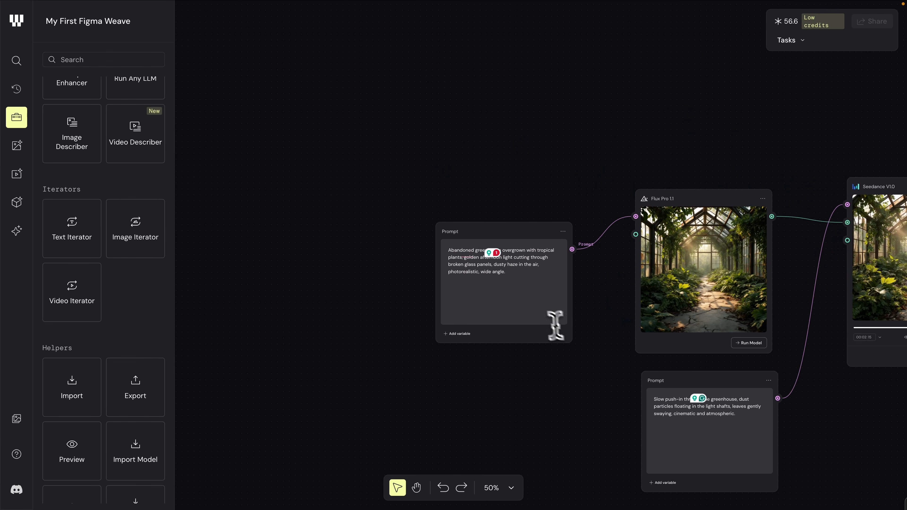
# Step: Replace the word "greenhouse" in the image prompt with a new variable and set the prompt's display to Value
pyautogui.scroll(5, 542, 316)
pyautogui.click(542, 314)
pyautogui.scroll(2, 542, 314)
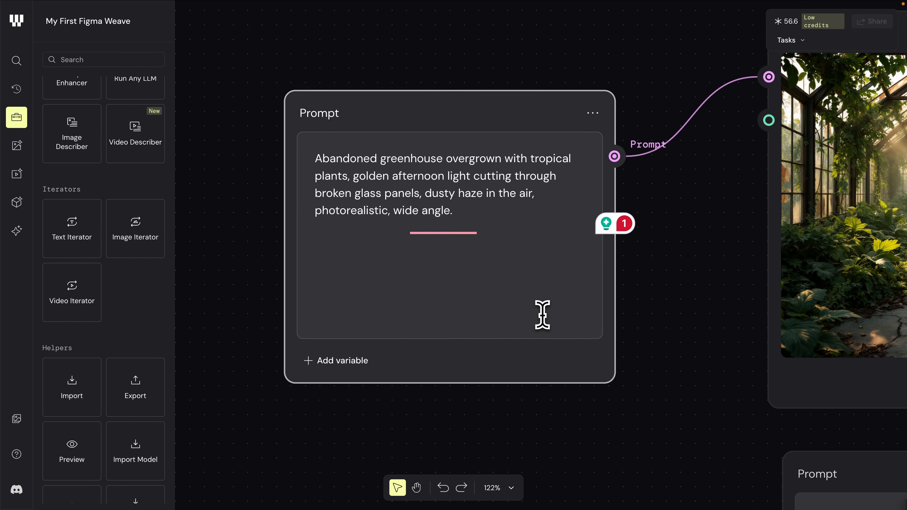
pyautogui.moveTo(373, 154); pyautogui.dragTo(439, 154)
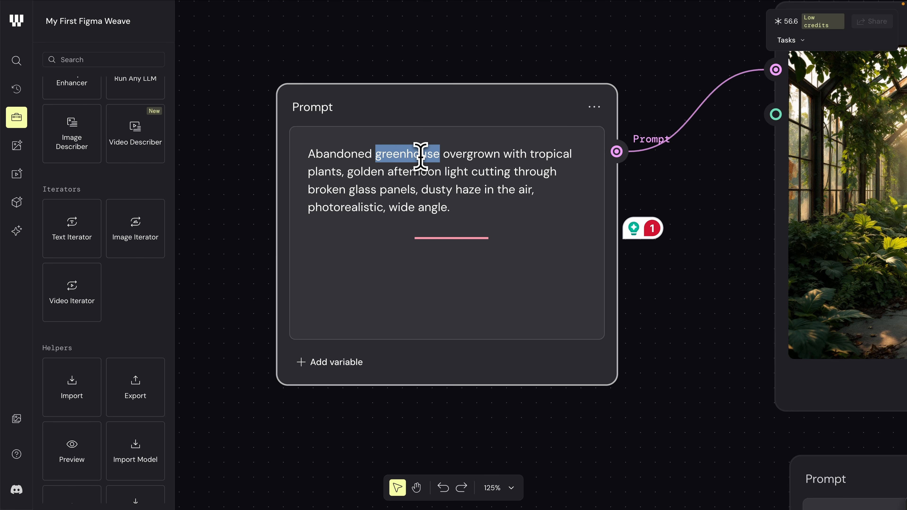
pyautogui.click(323, 364)
pyautogui.moveTo(466, 214); pyautogui.dragTo(390, 157)
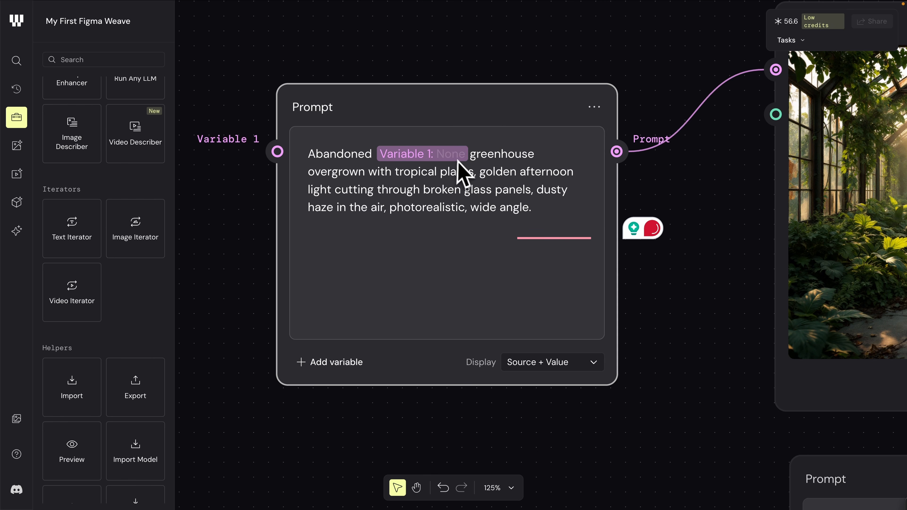
pyautogui.moveTo(489, 157); pyautogui.dragTo(534, 159)
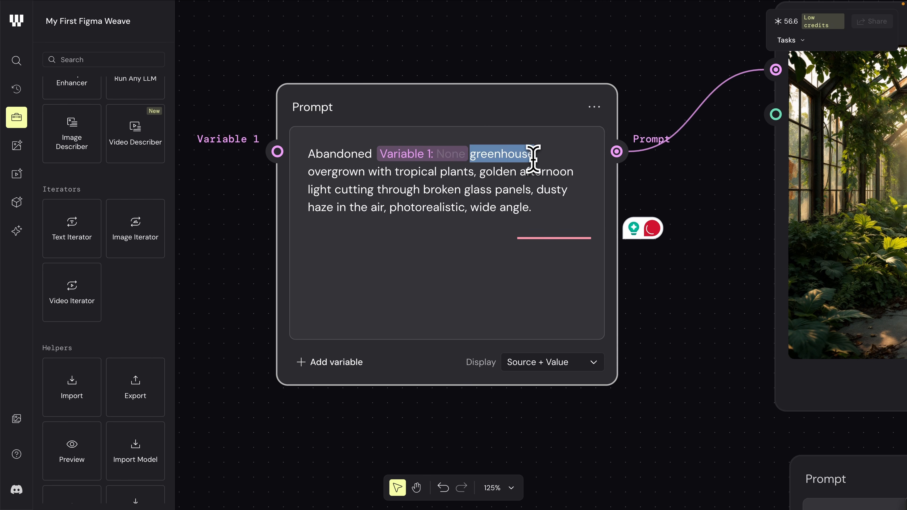
pyautogui.press('BackSpace')
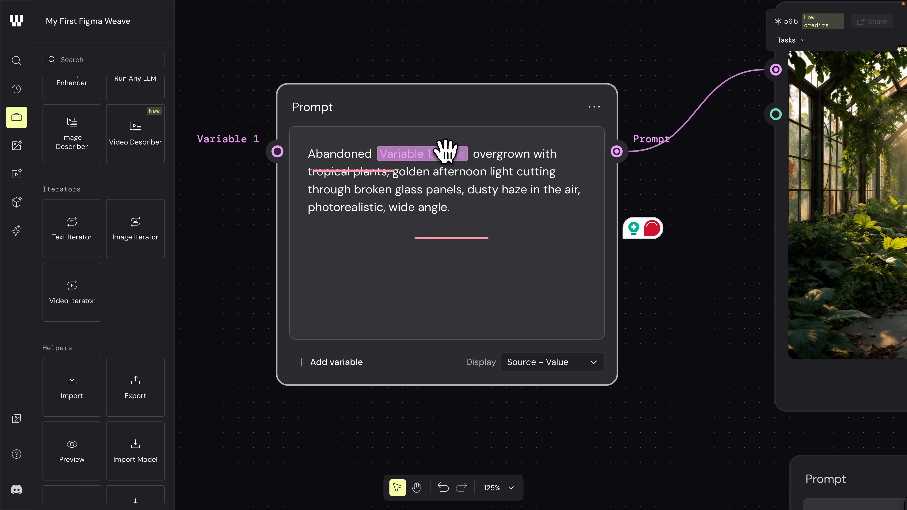
pyautogui.click(544, 361)
pyautogui.click(543, 404)
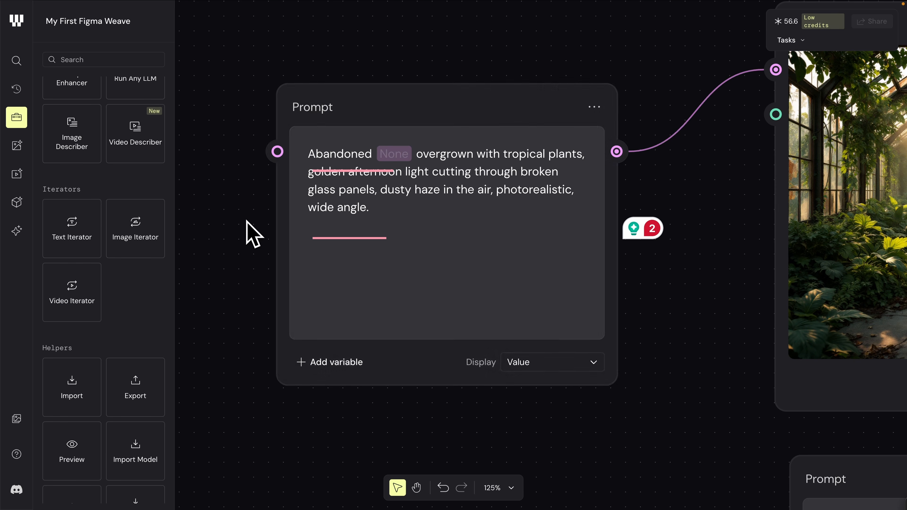
# Step: Add a Prompt node named Location before the image prompt and connect its output to the Variable 1 input
pyautogui.scroll(-4, 251, 233)
pyautogui.hscroll(-5, 251, 233)
pyautogui.doubleClick(271, 135)
pyautogui.click(311, 159)
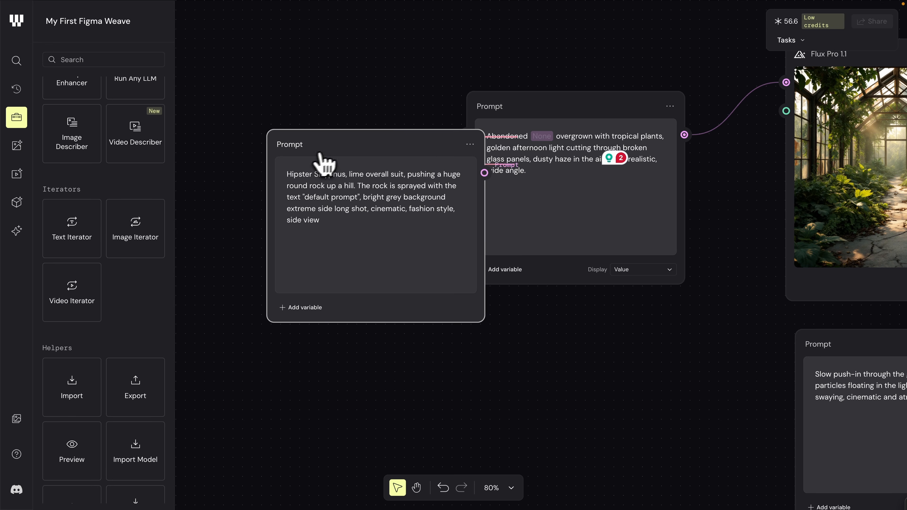
pyautogui.moveTo(310, 159); pyautogui.dragTo(232, 134)
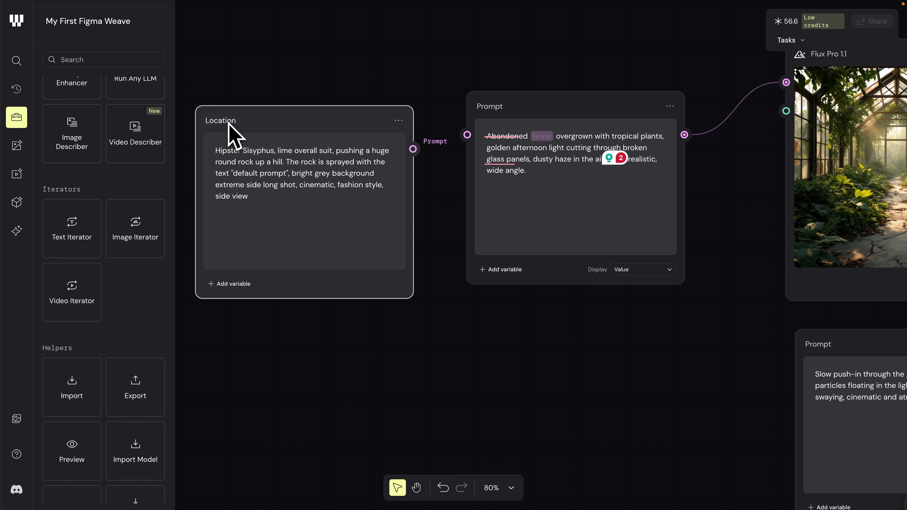
pyautogui.moveTo(412, 149); pyautogui.dragTo(466, 135)
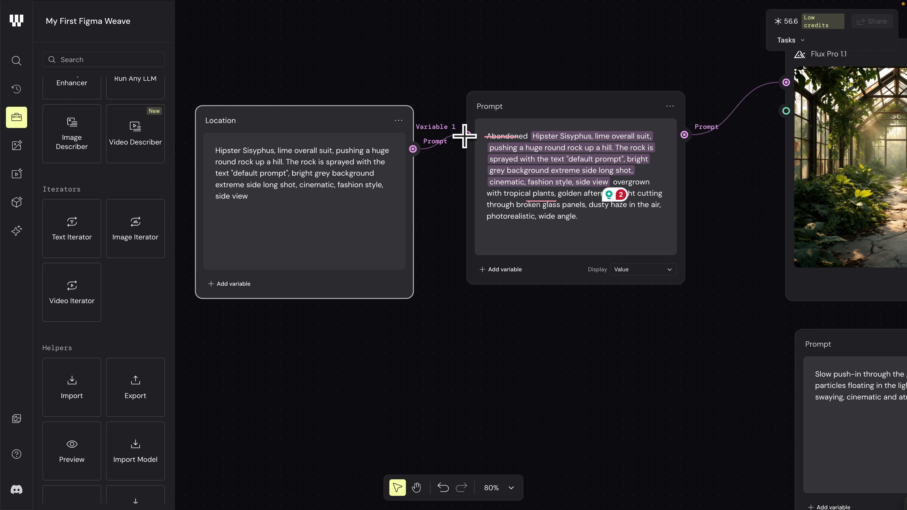
# Step: Replace the Location node's default text with "Train Station" and move the node slightly closer to the image prompt
pyautogui.moveTo(261, 196); pyautogui.dragTo(209, 144)
pyautogui.write('Train Station')
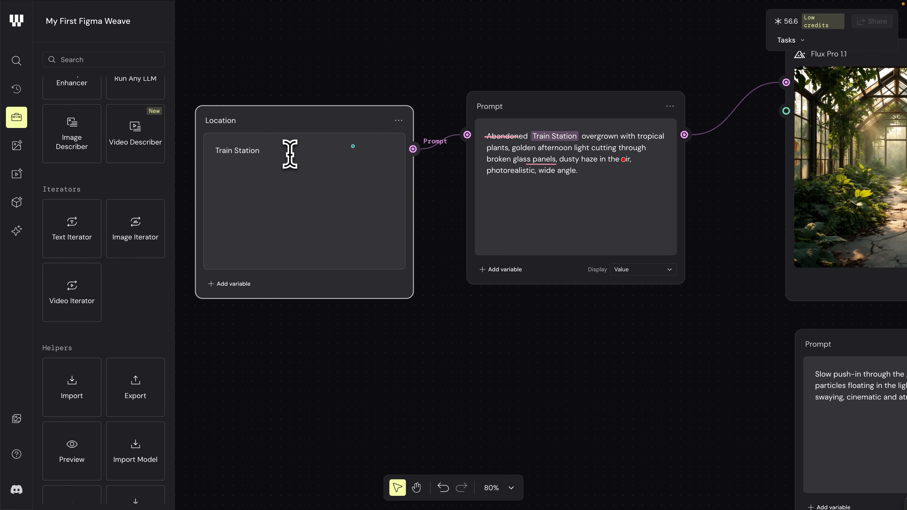
pyautogui.moveTo(344, 115); pyautogui.dragTo(348, 114)
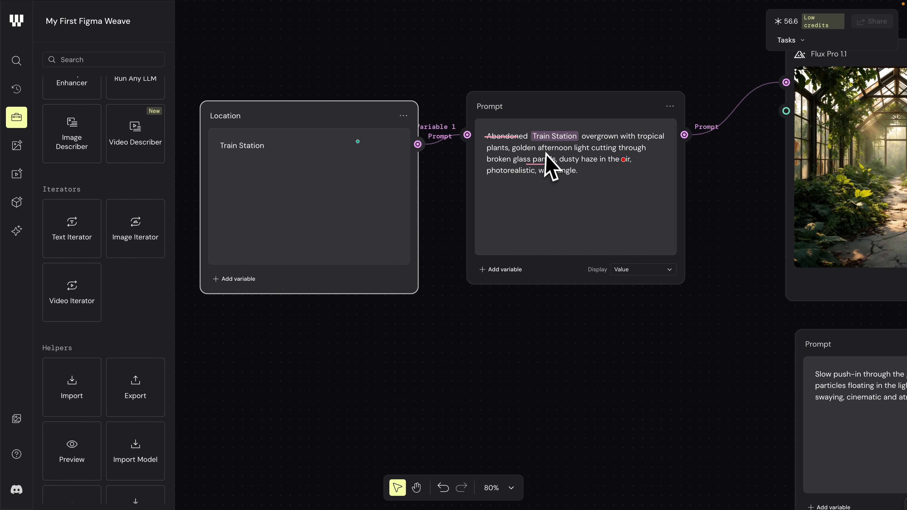
# Step: Run the Flux Pro 1.1 node with the Train Station prompt and view the generated image enlarged
pyautogui.scroll(2, 542, 152)
pyautogui.scroll(1, 547, 157)
pyautogui.scroll(-3, 547, 157)
pyautogui.hscroll(5, 547, 157)
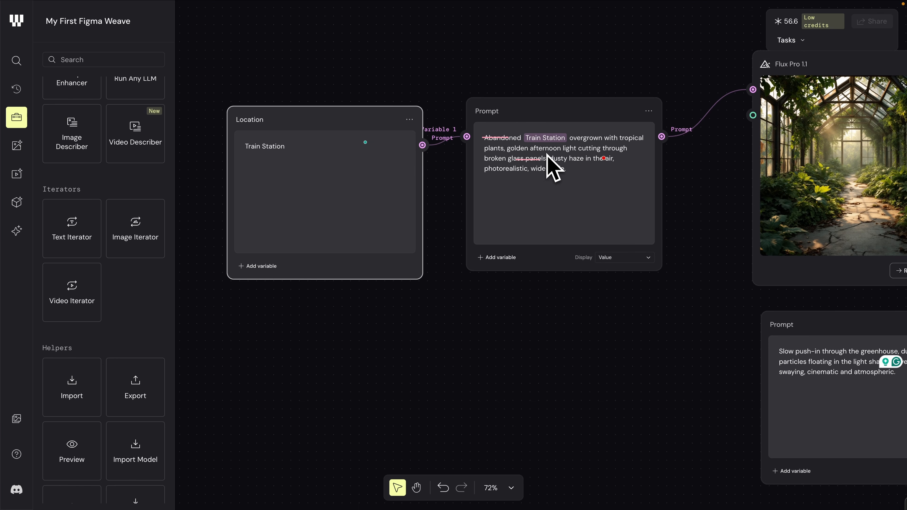
pyautogui.hscroll(10, 547, 157)
pyautogui.scroll(-2, 546, 156)
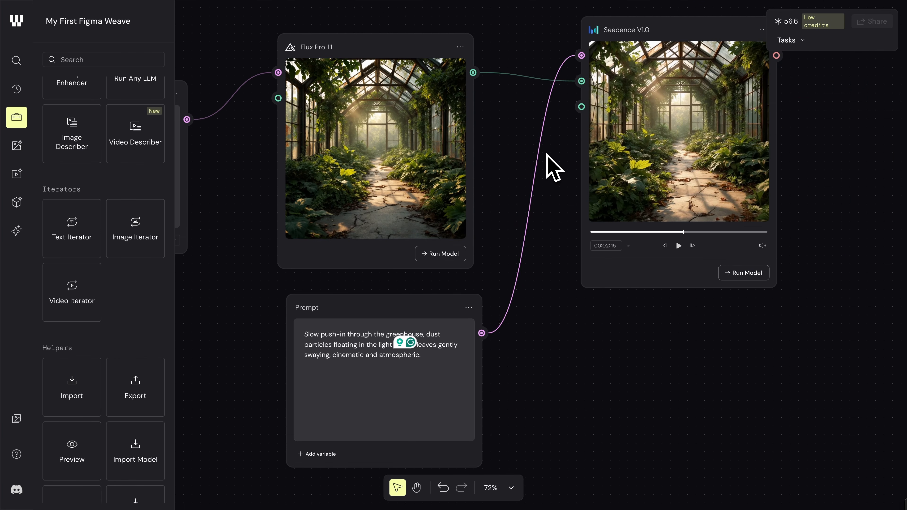
pyautogui.click(444, 254)
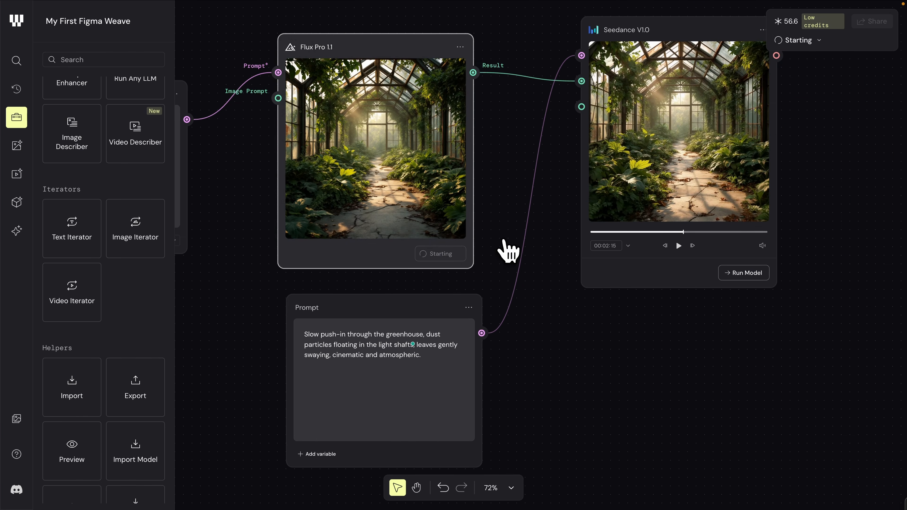
pyautogui.hscroll(-8, 503, 240)
pyautogui.scroll(2, 503, 240)
pyautogui.click(504, 240)
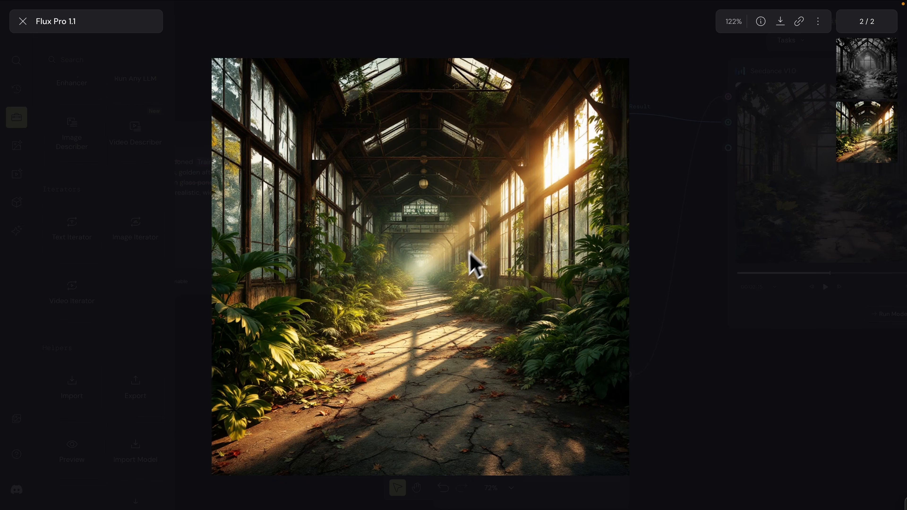
pyautogui.click(646, 219)
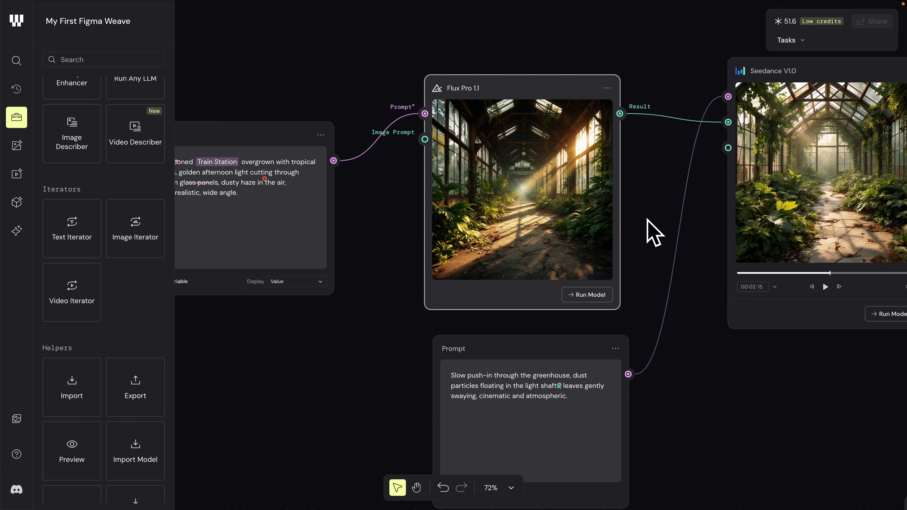
# Step: Run the Seedance V1.0 node on the new train station image and view the resulting video enlarged
pyautogui.hscroll(10, 647, 219)
pyautogui.click(670, 307)
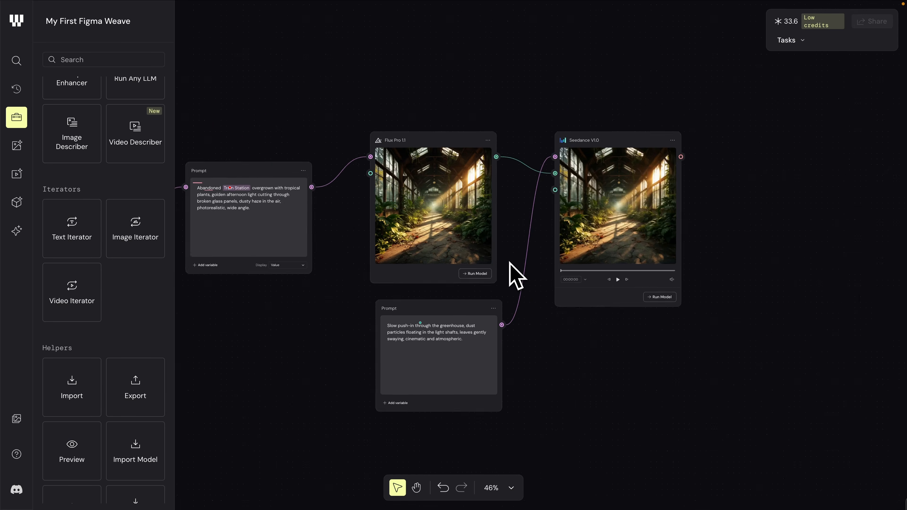
pyautogui.scroll(5, 516, 275)
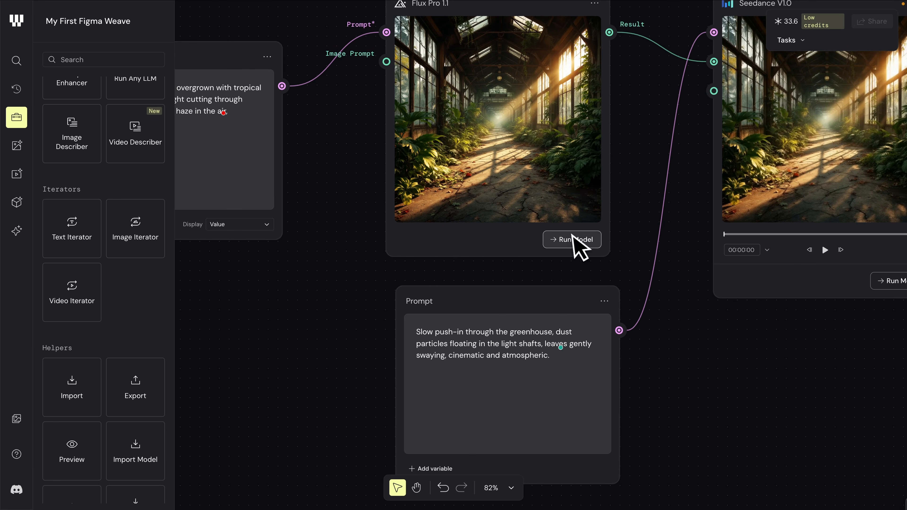
# Step: Switch the Flux Pro 1.1 node back to its earlier greenhouse generation
pyautogui.scroll(2, 569, 235)
pyautogui.hscroll(-2, 569, 236)
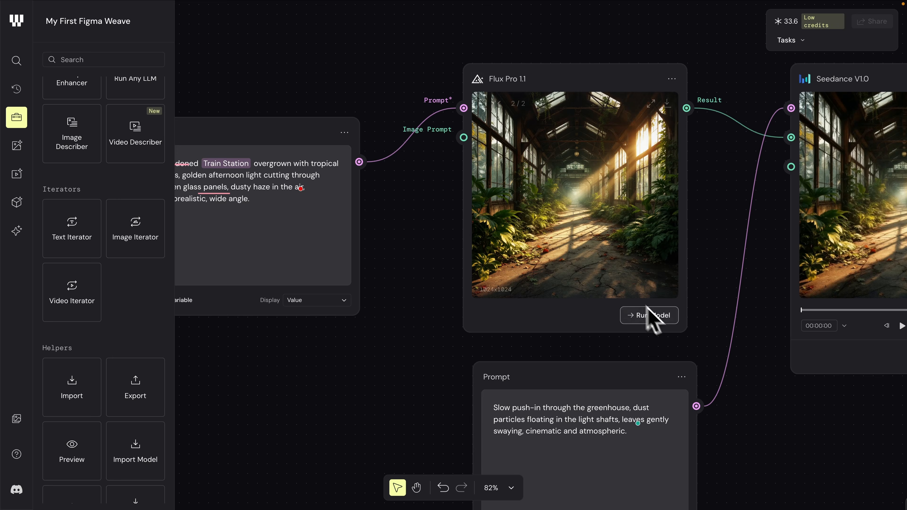
pyautogui.click(499, 104)
pyautogui.click(634, 85)
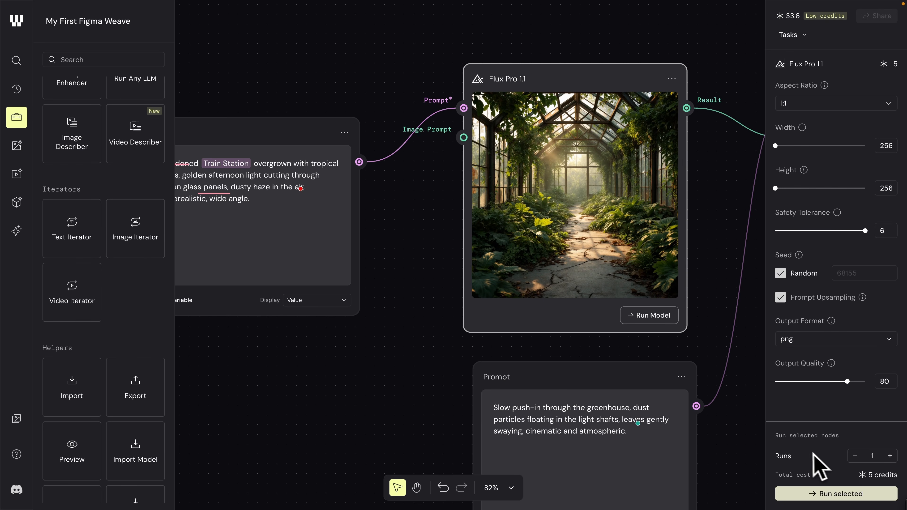
pyautogui.click(742, 415)
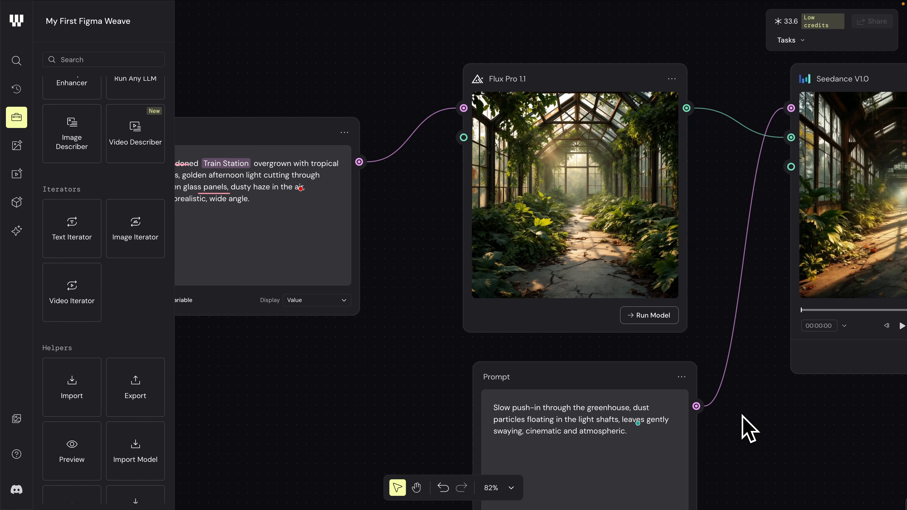
# Step: Open the options for the Flux Pro 1.1 node
pyautogui.hscroll(6, 748, 428)
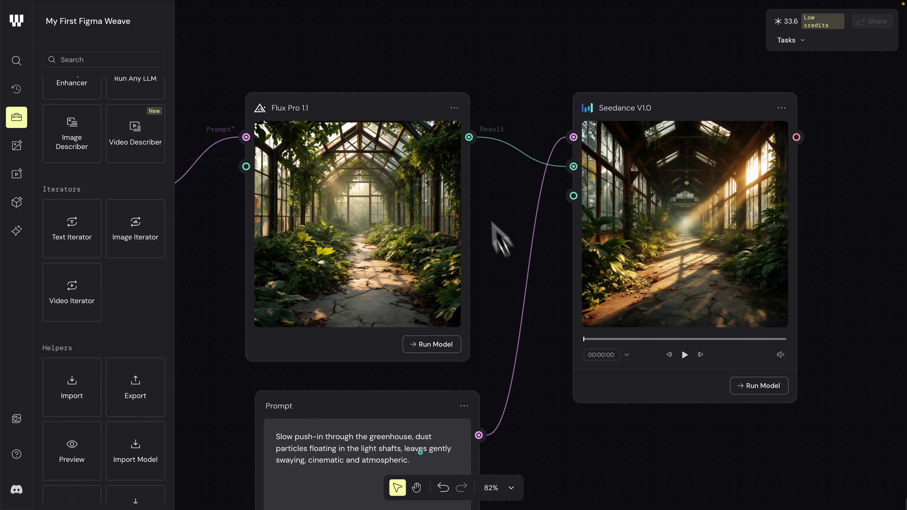
pyautogui.click(454, 108)
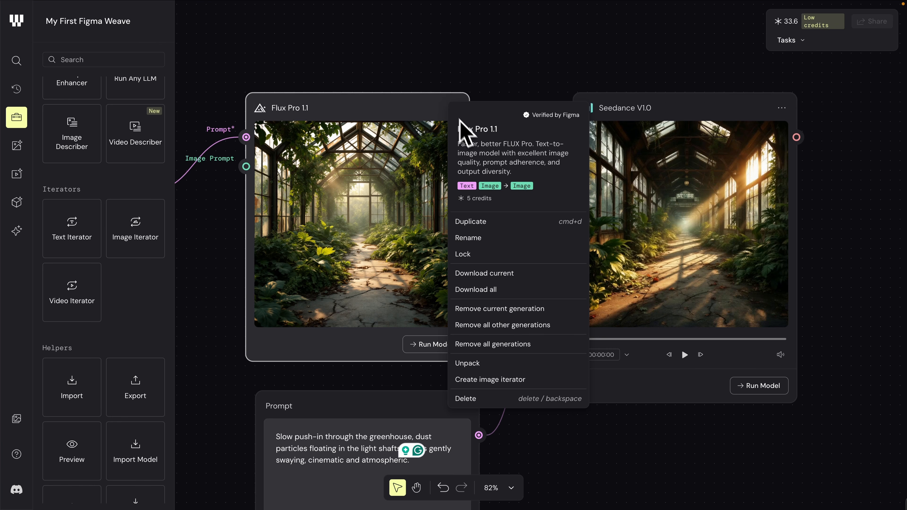